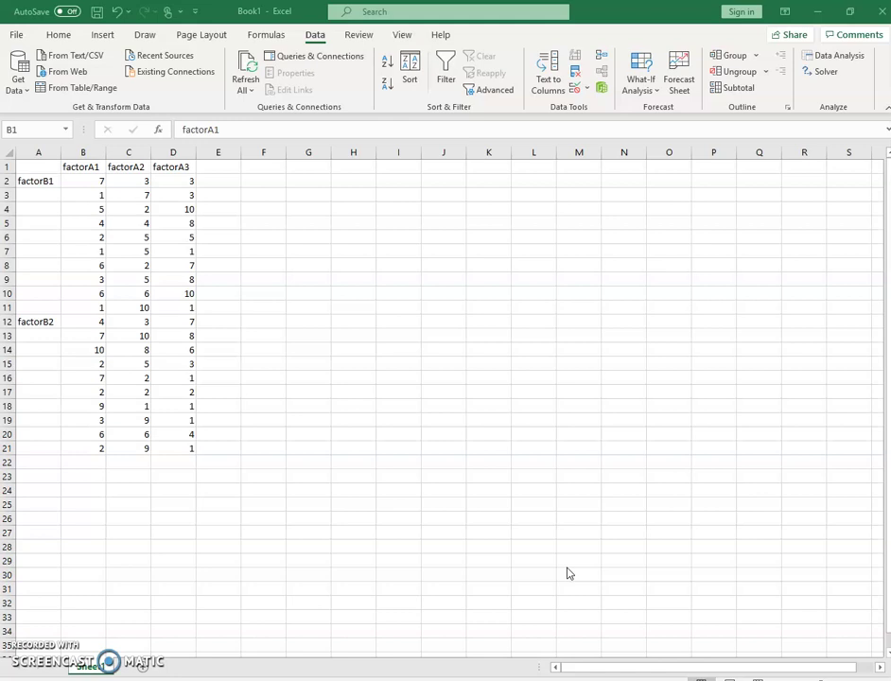
# Examine the data layout: factor A levels across columns B to D and the factorB1 and factorB2 row blocks below the headers
pyautogui.click(536, 514)
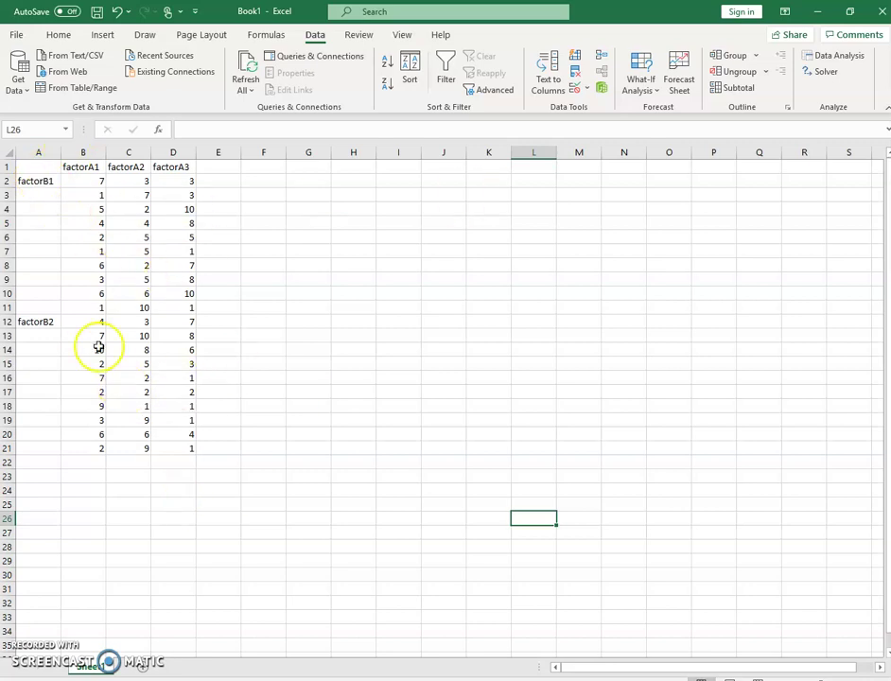
pyautogui.click(82, 152)
pyautogui.click(128, 153)
pyautogui.click(172, 152)
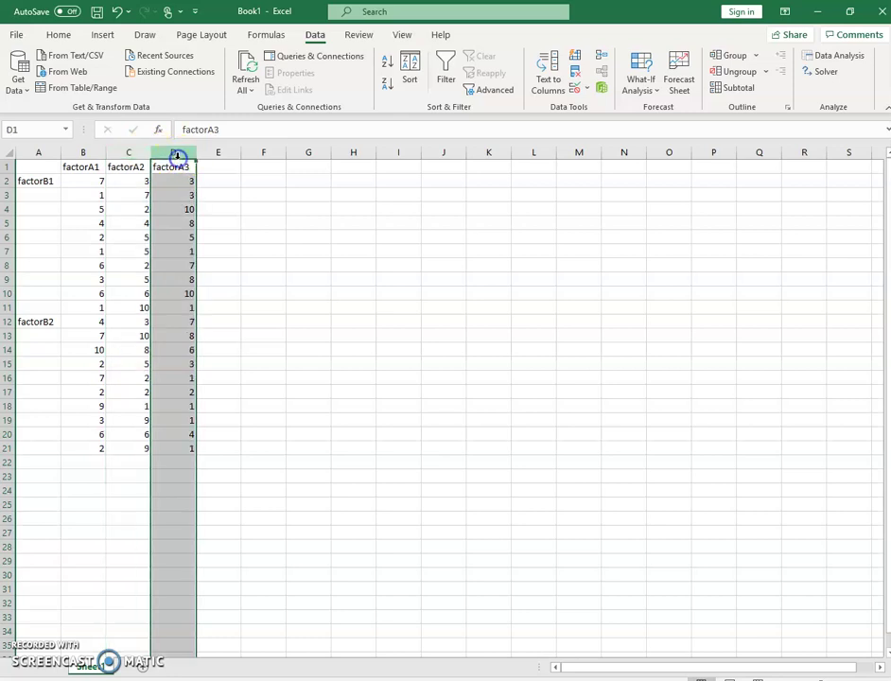
pyautogui.click(85, 168)
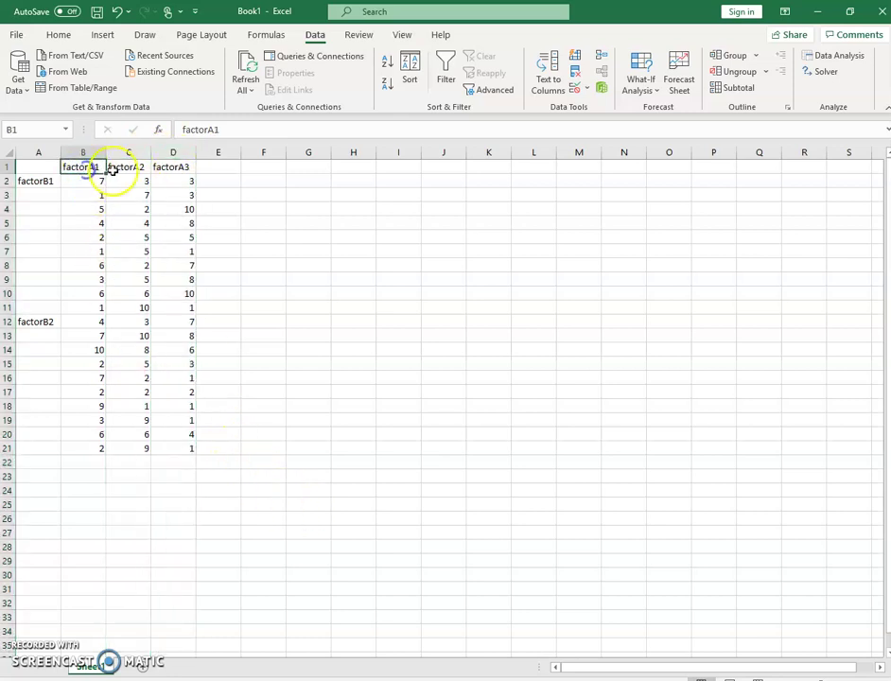
pyautogui.click(120, 170)
pyautogui.click(173, 167)
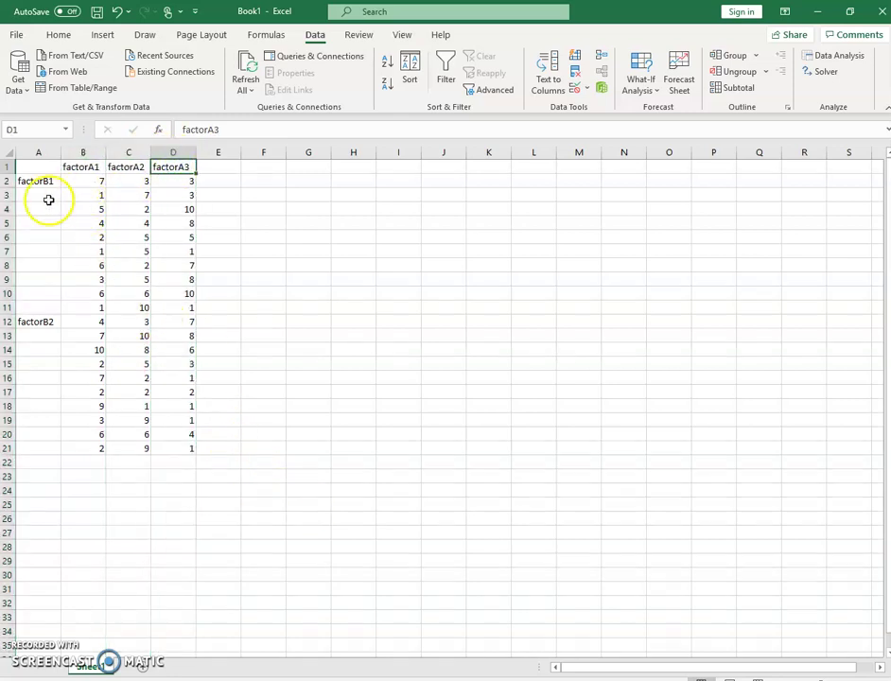
pyautogui.click(7, 182)
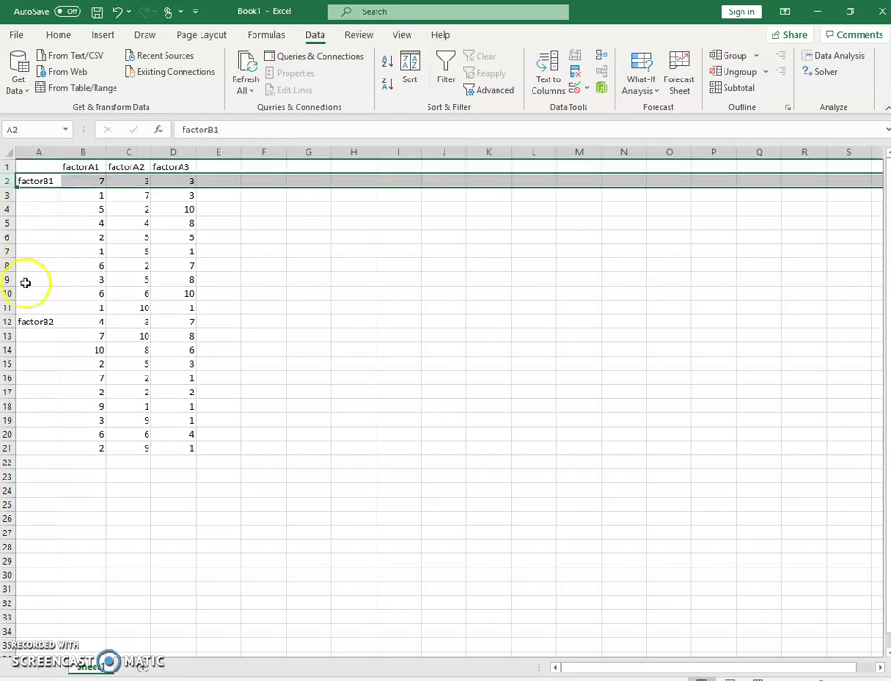
pyautogui.click(7, 322)
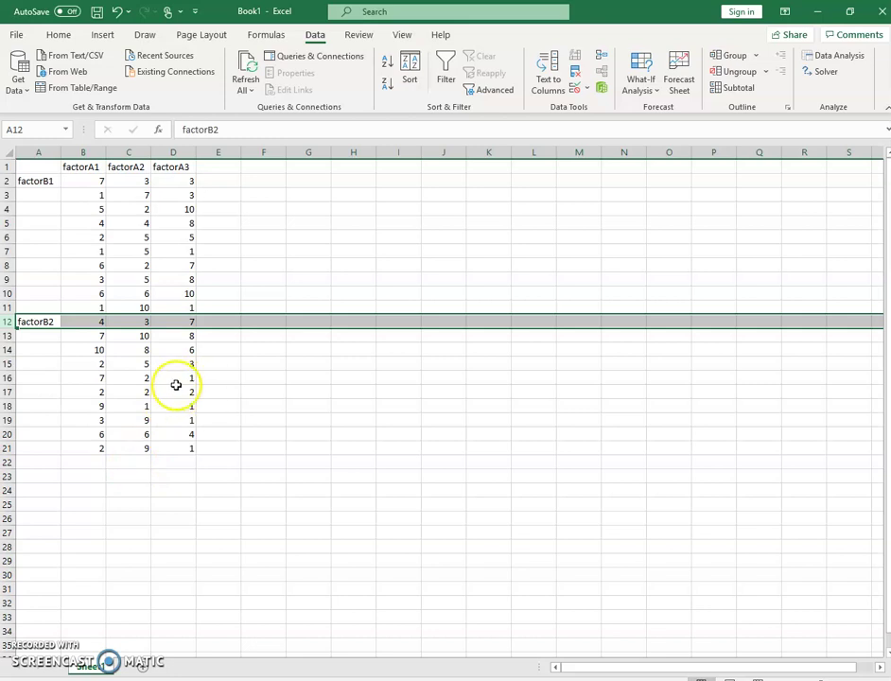
pyautogui.moveTo(90, 181); pyautogui.dragTo(72, 448)
pyautogui.moveTo(130, 445); pyautogui.dragTo(190, 309)
pyautogui.moveTo(97, 320); pyautogui.dragTo(194, 445)
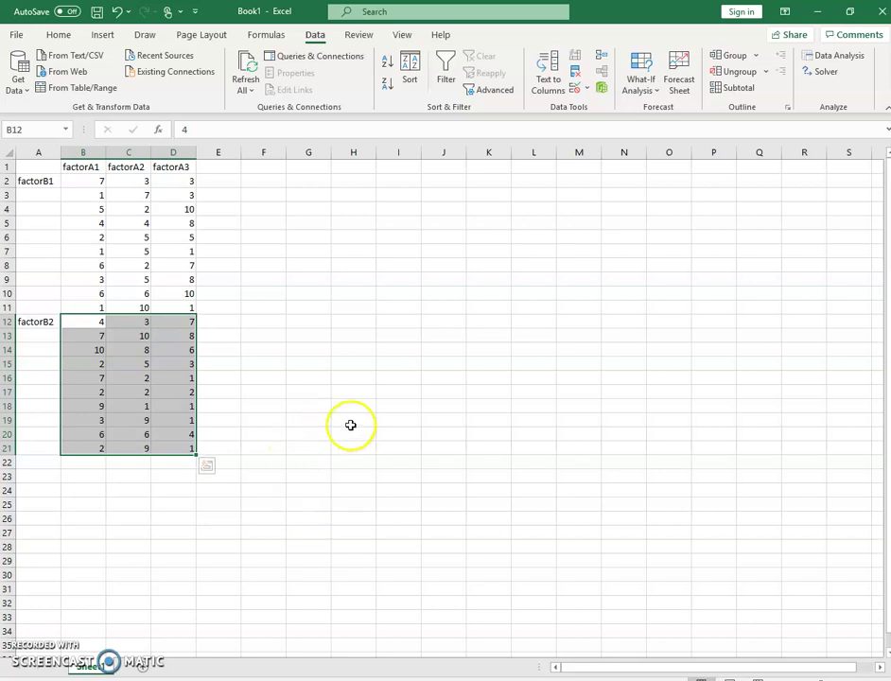
pyautogui.click(582, 319)
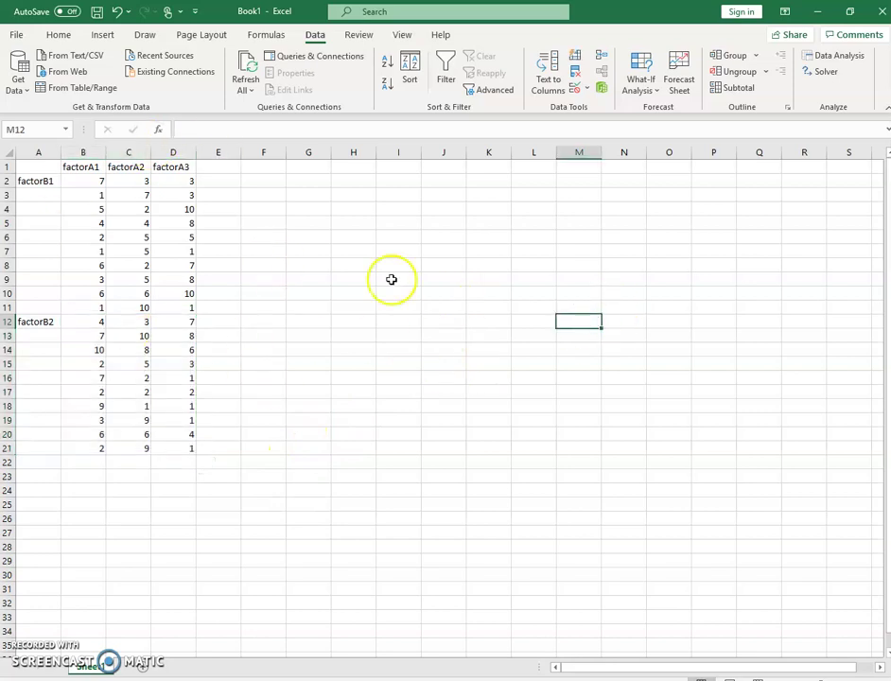
# Start the Anova: Two-Factor With Replication analysis and clear its existing input range and rows per sample
pyautogui.click(840, 58)
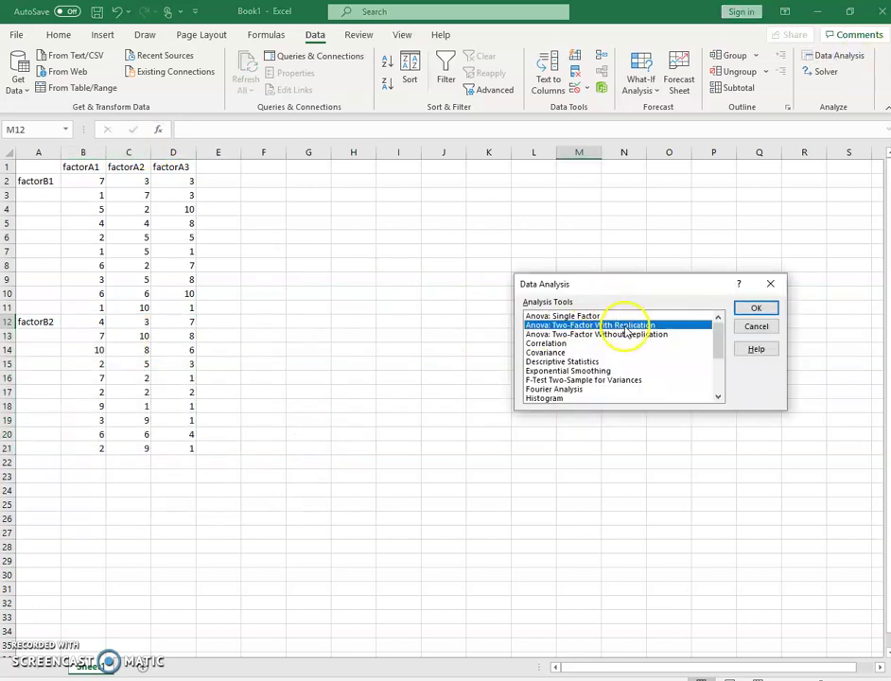
pyautogui.doubleClick(574, 325)
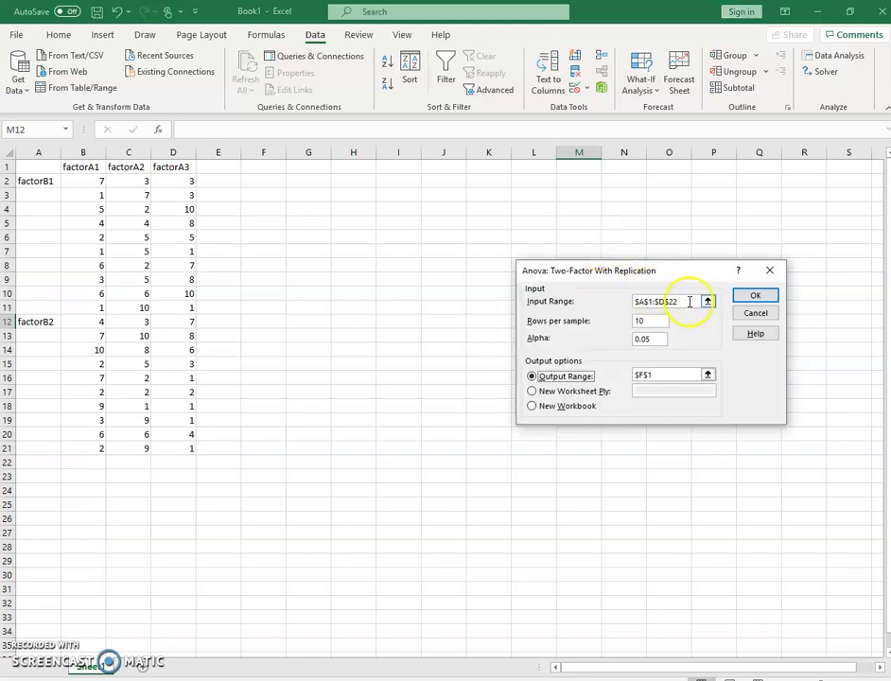
pyautogui.press('BackSpace')
pyautogui.press('BackSpace')
pyautogui.press('BackSpace')
pyautogui.press('BackSpace')
pyautogui.press('BackSpace')
pyautogui.press('BackSpace')
pyautogui.press('BackSpace')
pyautogui.press('BackSpace')
pyautogui.press('BackSpace')
pyautogui.press('BackSpace')
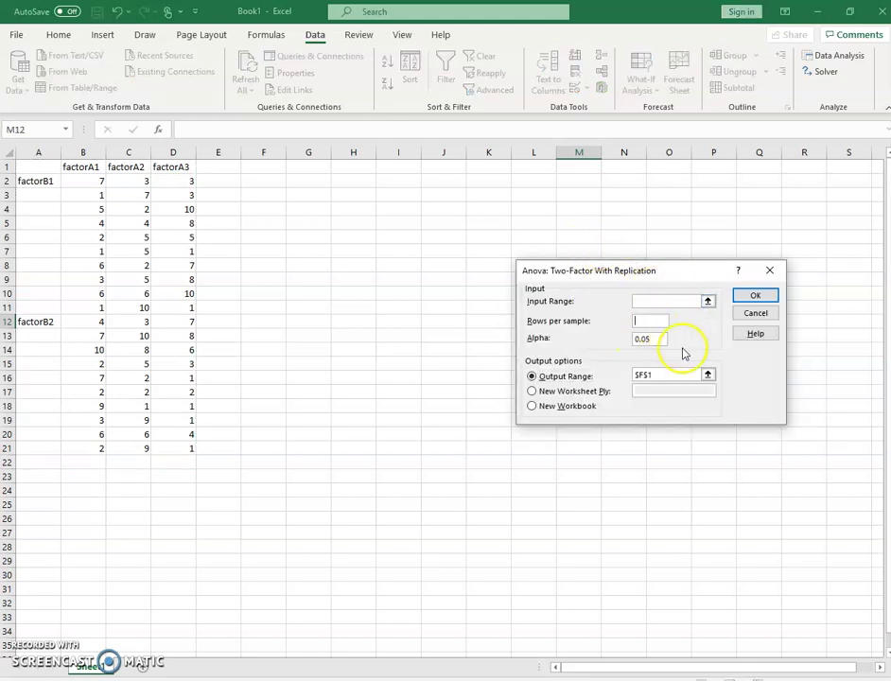
# Clear the output range and switch the output option to New Worksheet Ply
pyautogui.click(666, 375)
pyautogui.press('BackSpace')
pyautogui.press('BackSpace')
pyautogui.press('BackSpace')
pyautogui.press('BackSpace')
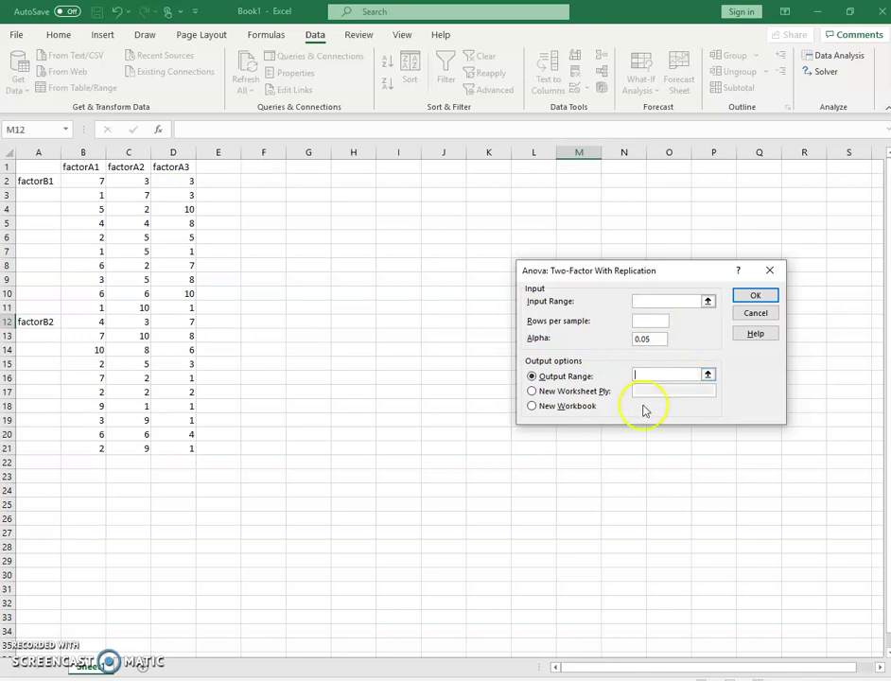
pyautogui.click(588, 392)
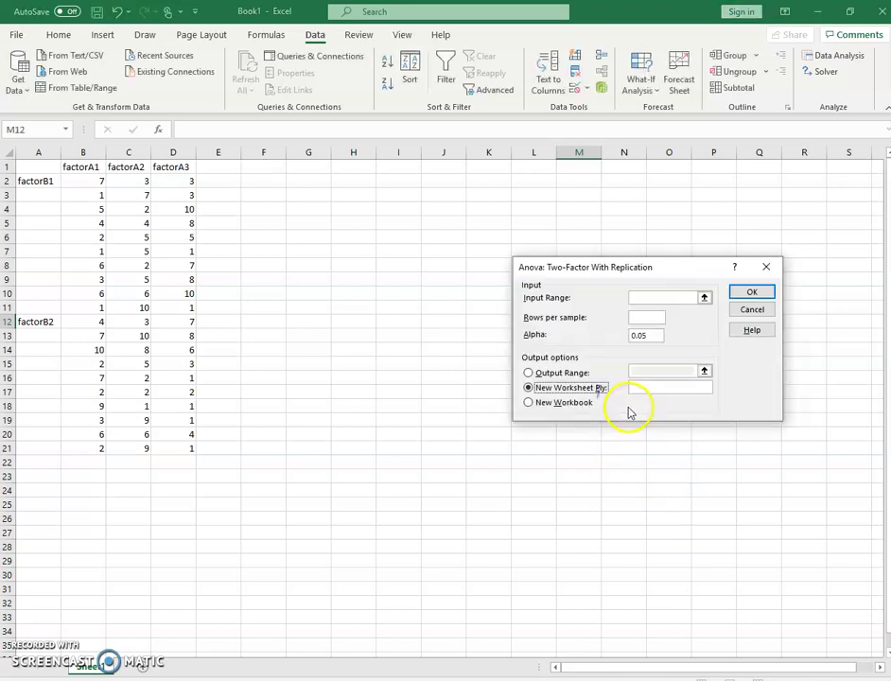
# Set the ANOVA input range to $A$1:$D$21, including the factor labels, with 10 rows per sample
pyautogui.click(648, 297)
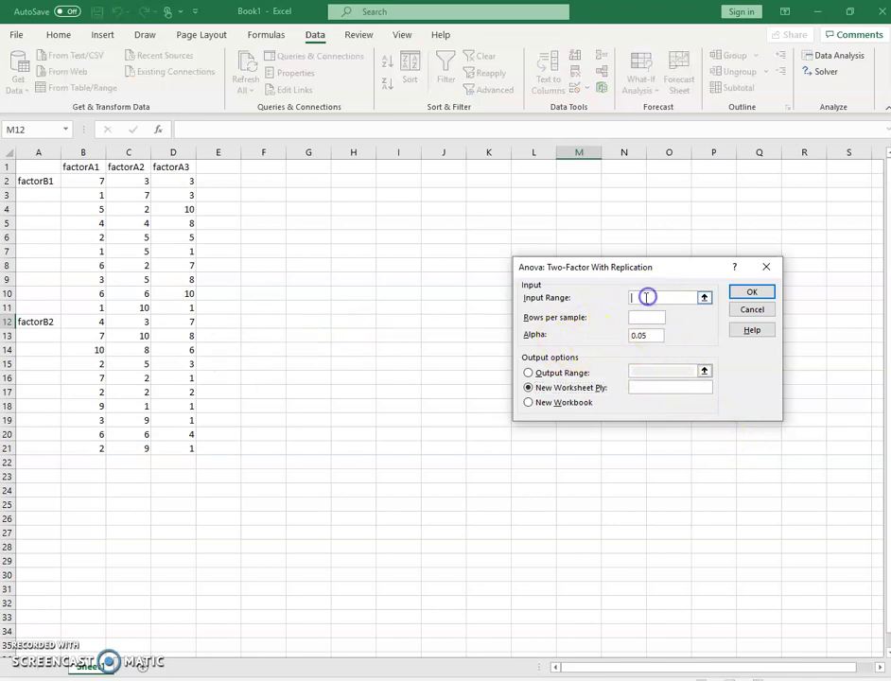
pyautogui.click(45, 165)
pyautogui.moveTo(46, 165); pyautogui.dragTo(181, 448)
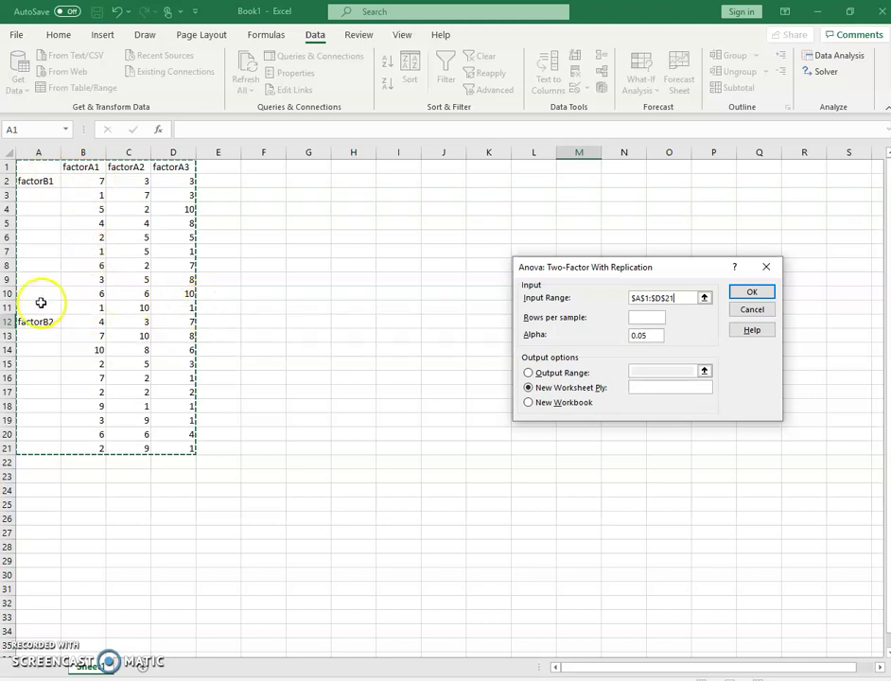
pyautogui.click(642, 317)
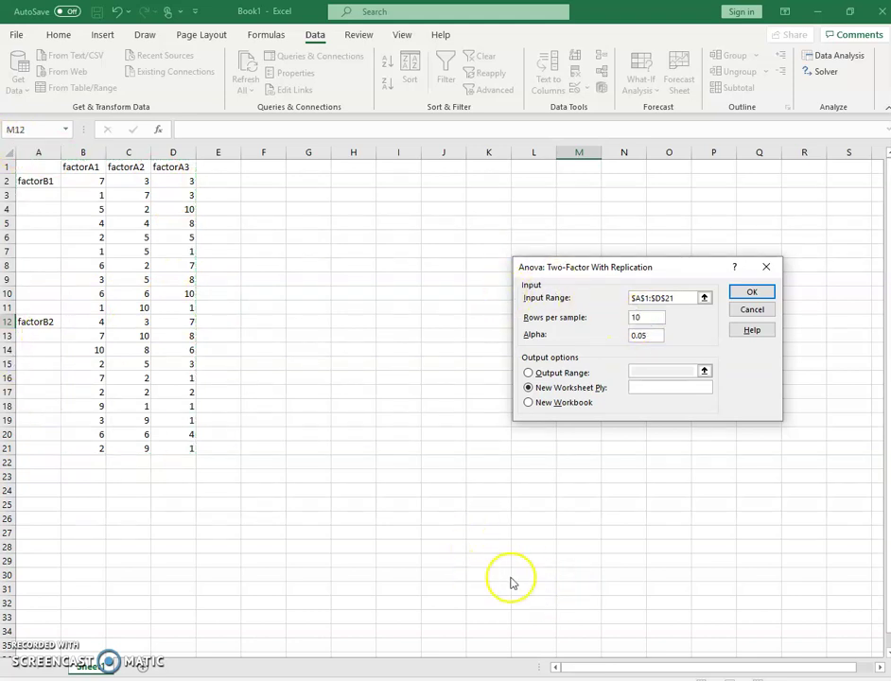
# Direct the ANOVA output to cell F1 of the current sheet and run the analysis
pyautogui.click(577, 374)
pyautogui.click(653, 364)
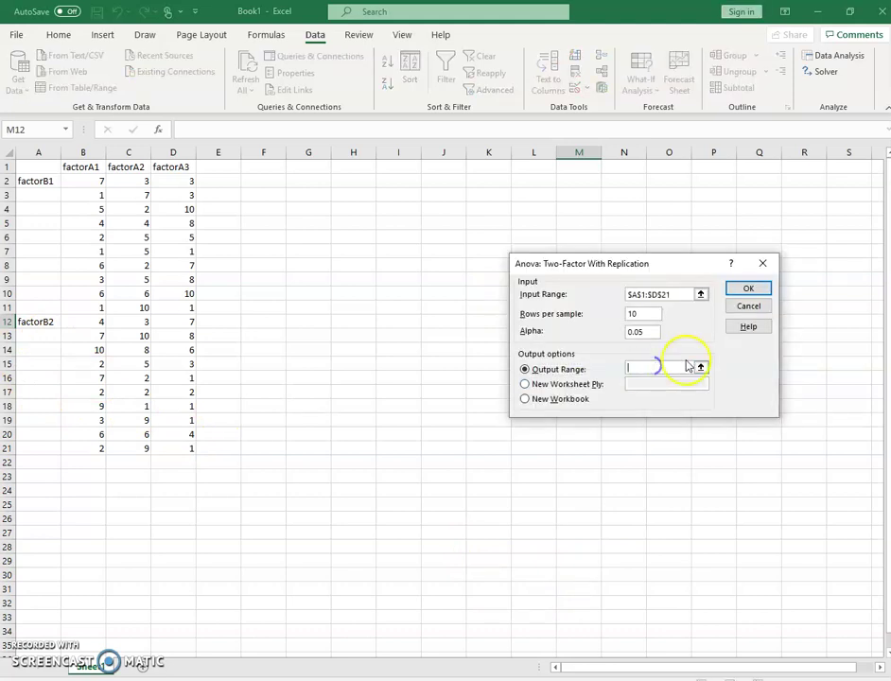
pyautogui.click(269, 170)
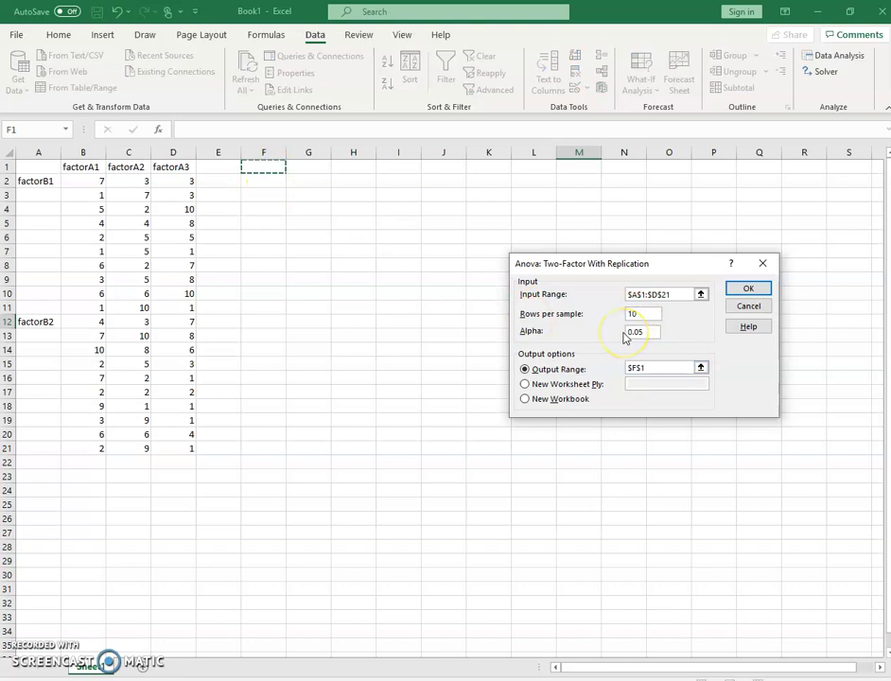
pyautogui.click(743, 293)
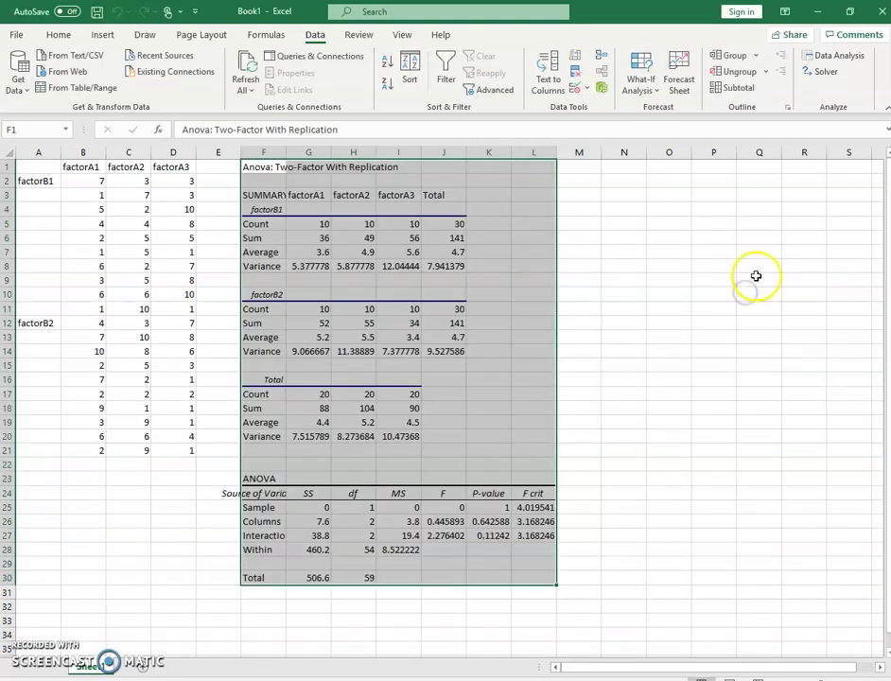
# Autofit the widths of columns F through L so the ANOVA output fits its contents
pyautogui.click(263, 149)
pyautogui.moveTo(264, 149); pyautogui.dragTo(534, 151)
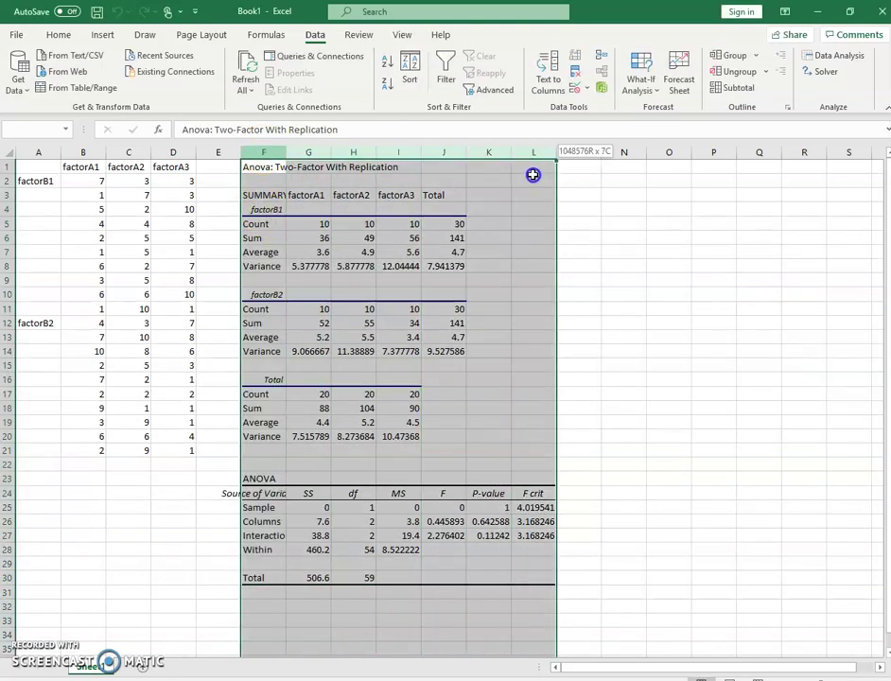
pyautogui.doubleClick(425, 153)
pyautogui.click(573, 321)
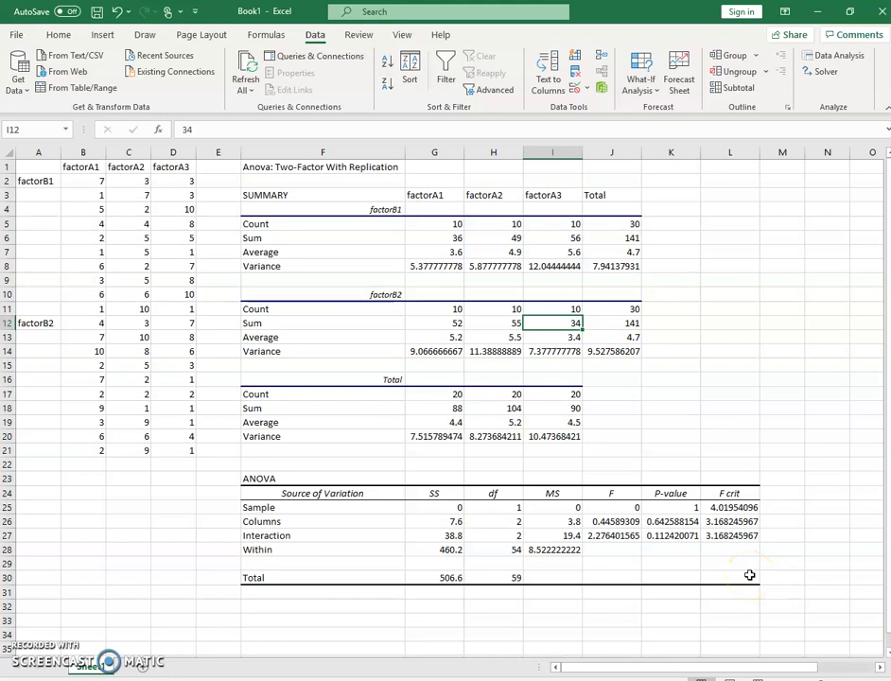
# Examine the summary table's factor labels, its totals by column and row, and its count, sum, average and variance labels
pyautogui.click(361, 212)
pyautogui.click(389, 294)
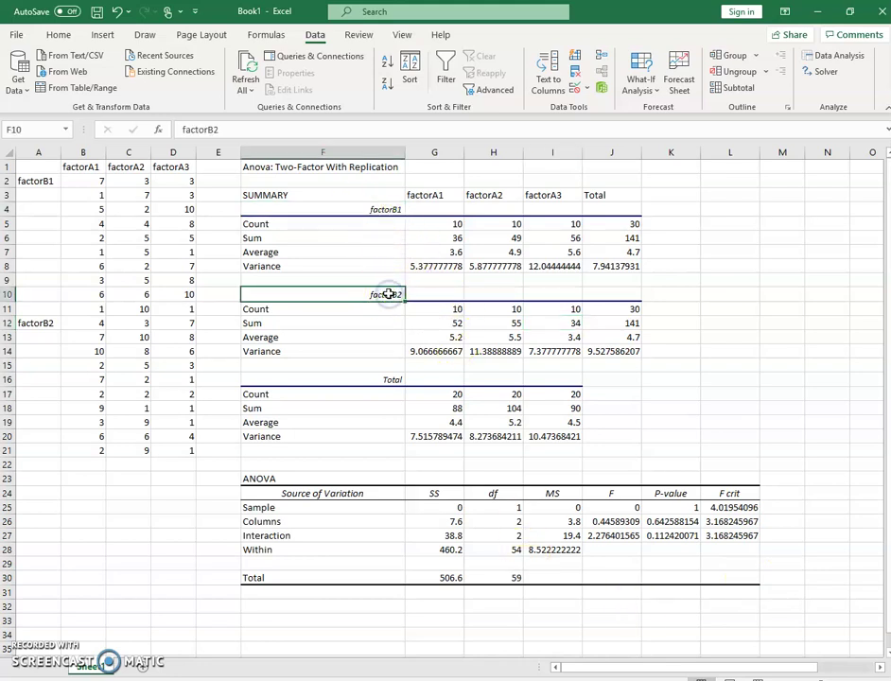
pyautogui.click(442, 194)
pyautogui.click(483, 195)
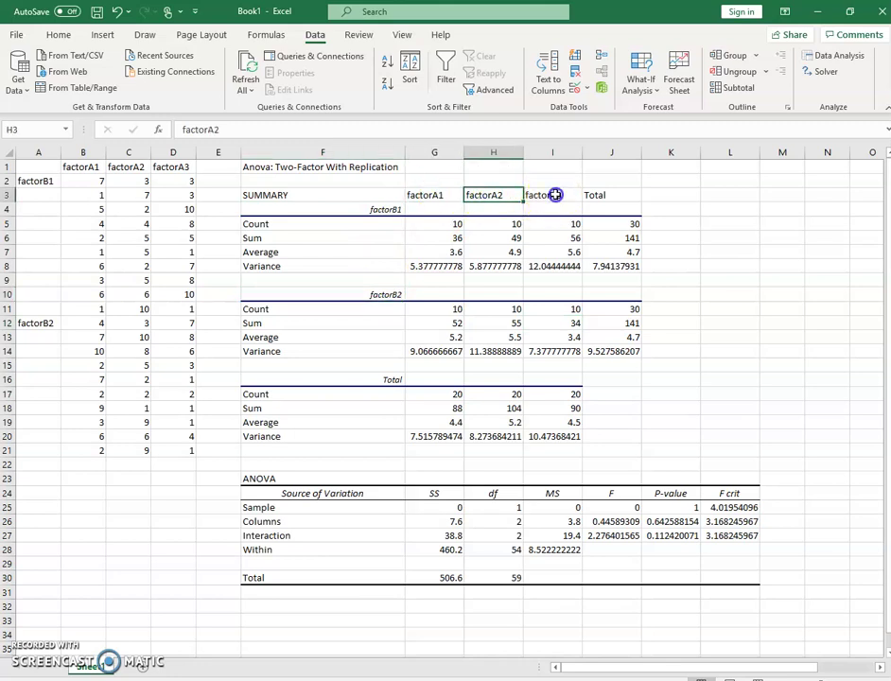
pyautogui.click(556, 194)
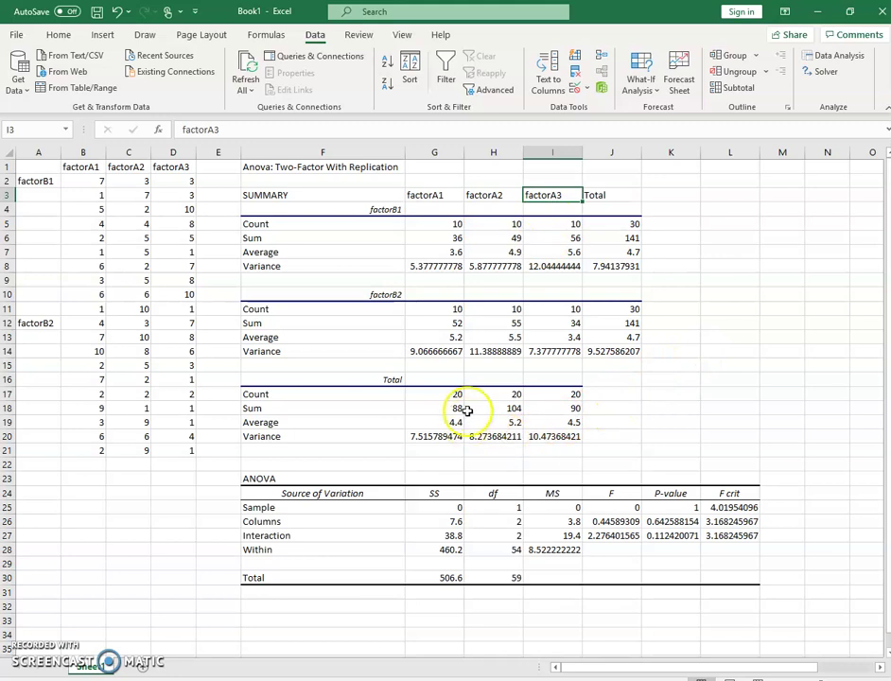
pyautogui.moveTo(441, 396); pyautogui.dragTo(555, 417)
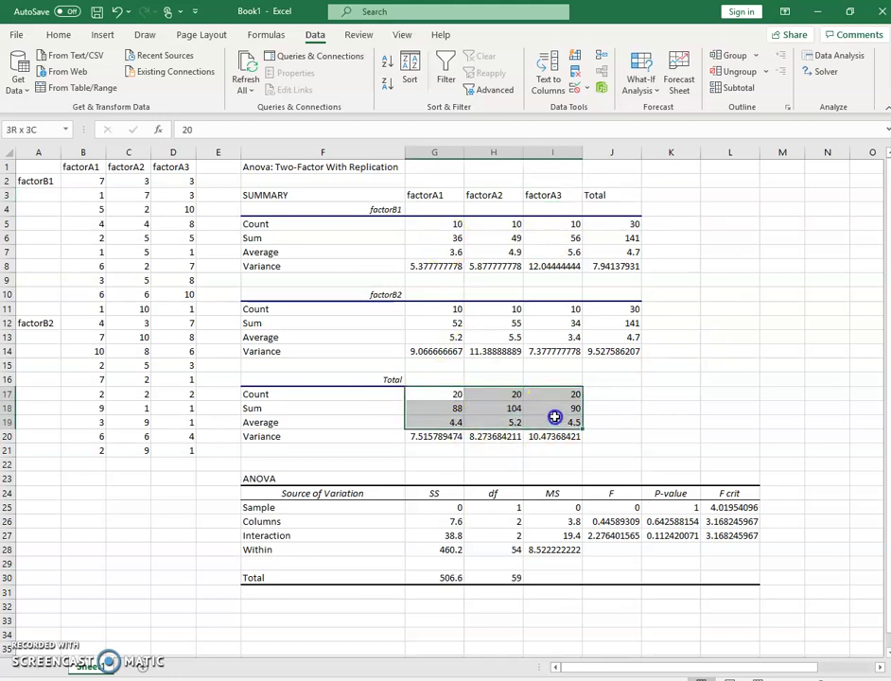
pyautogui.click(453, 394)
pyautogui.click(477, 390)
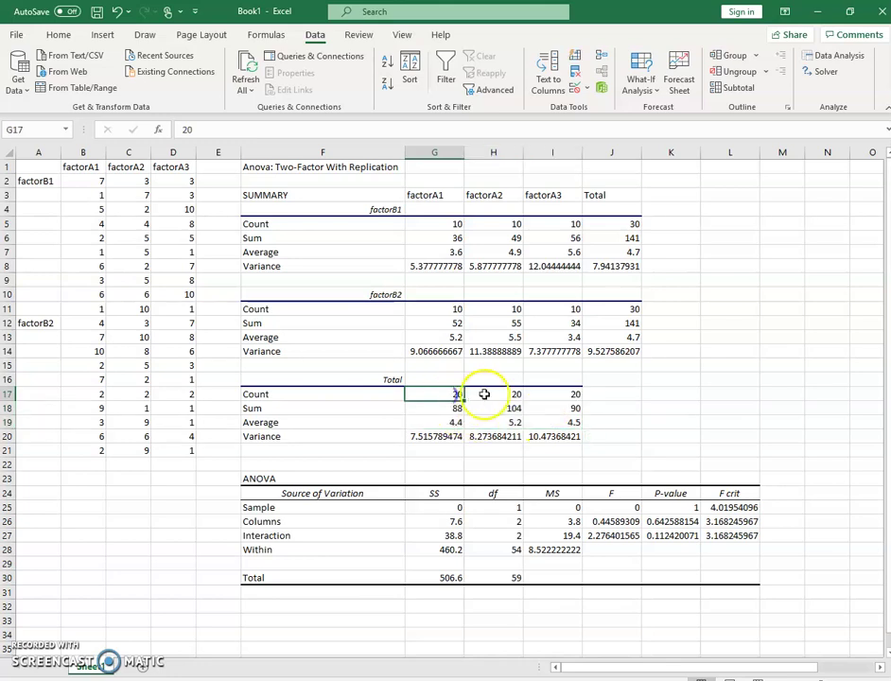
pyautogui.click(561, 392)
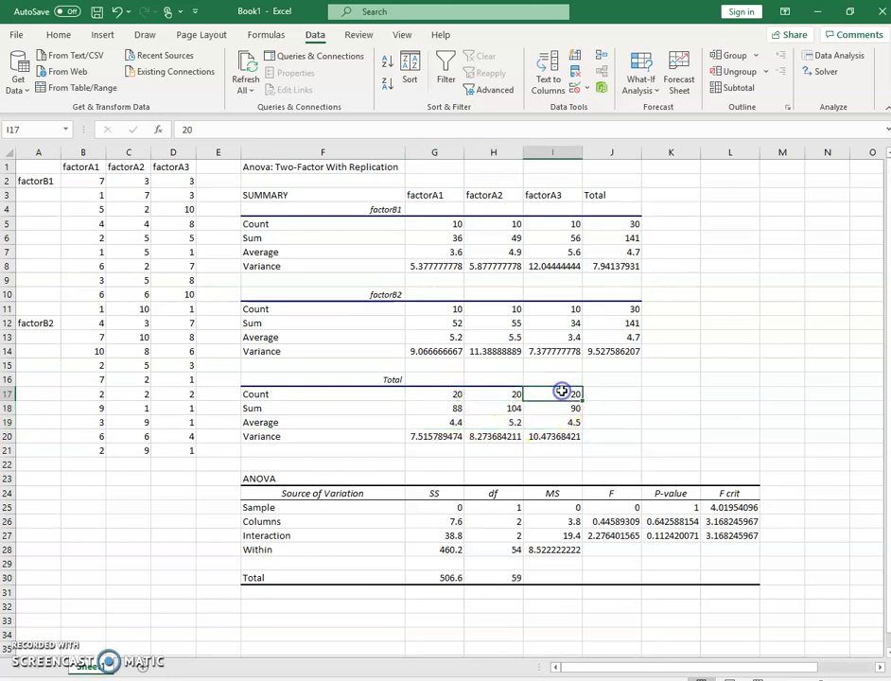
pyautogui.click(633, 226)
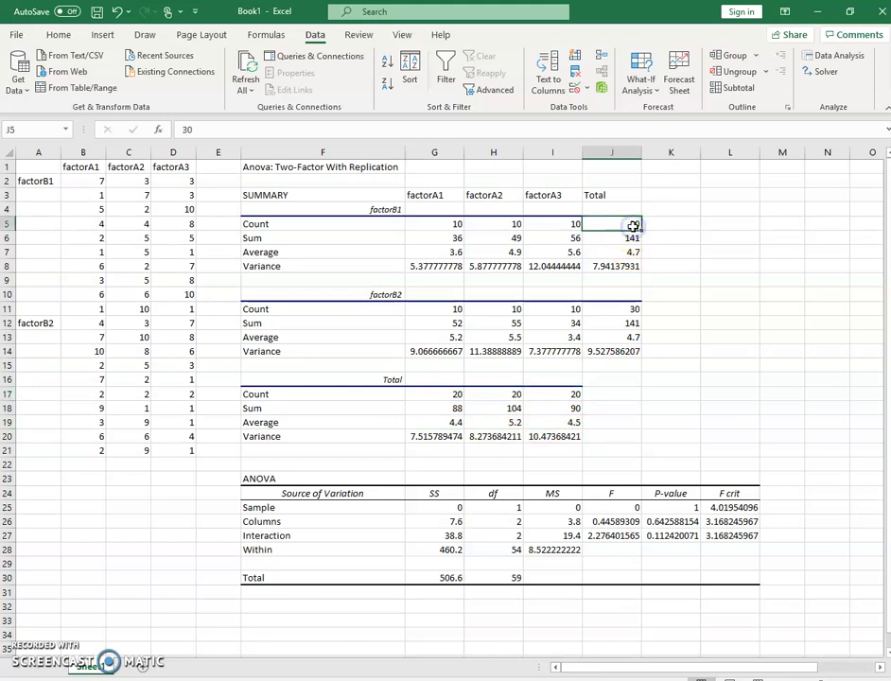
pyautogui.click(633, 309)
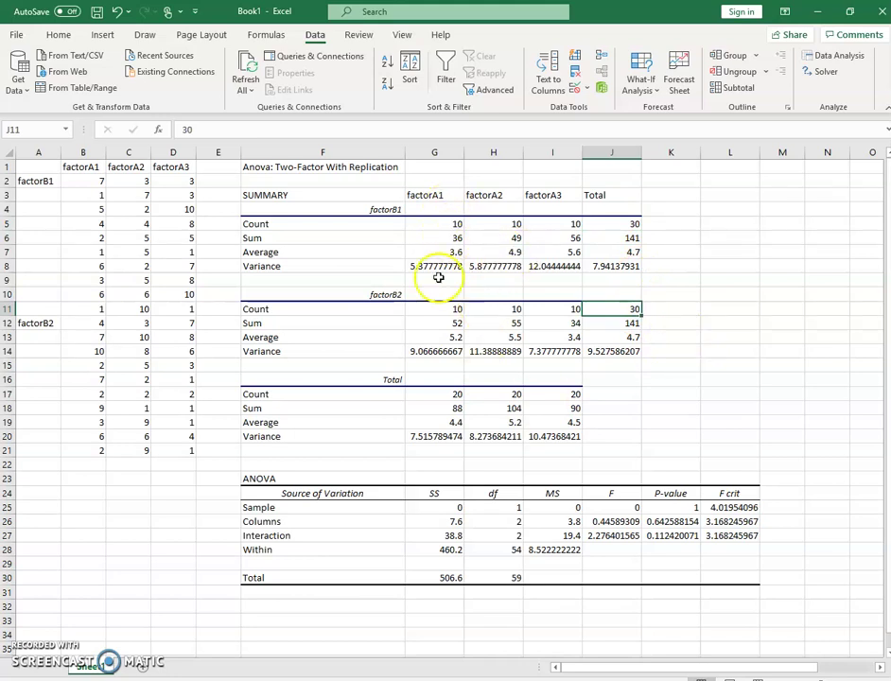
pyautogui.click(275, 224)
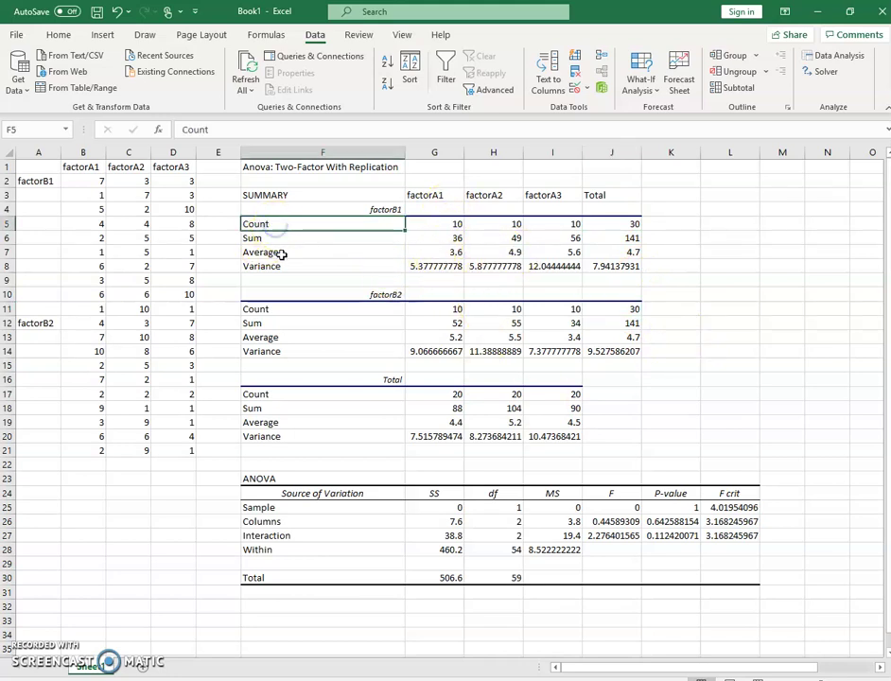
pyautogui.press('Down')
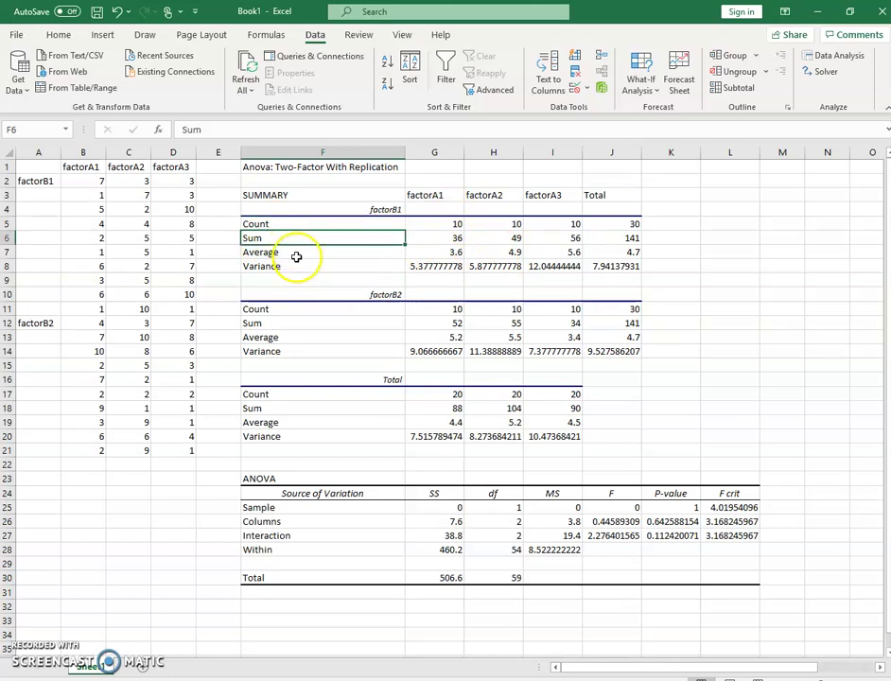
pyautogui.click(296, 257)
pyautogui.click(300, 266)
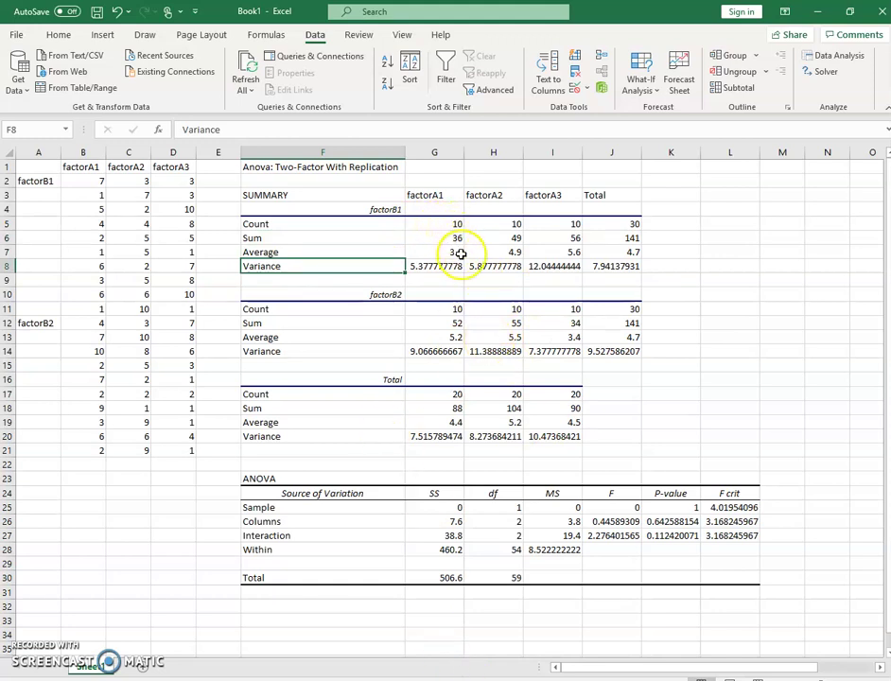
# Examine the factor A1, A2 and A3 averages within the factorB1 and factorB2 blocks of the summary table
pyautogui.moveTo(454, 251); pyautogui.dragTo(551, 254)
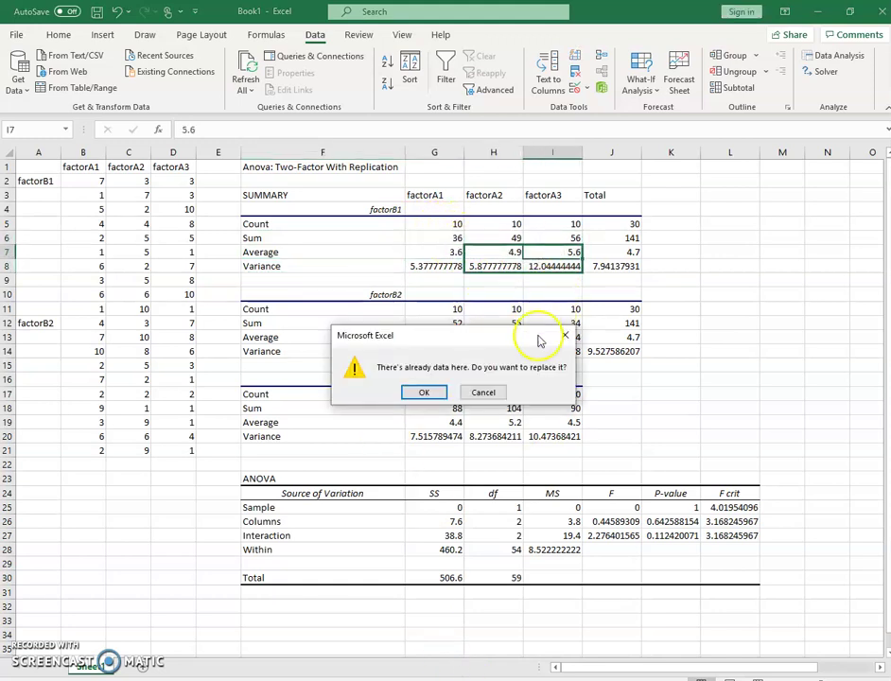
pyautogui.click(483, 392)
pyautogui.click(445, 253)
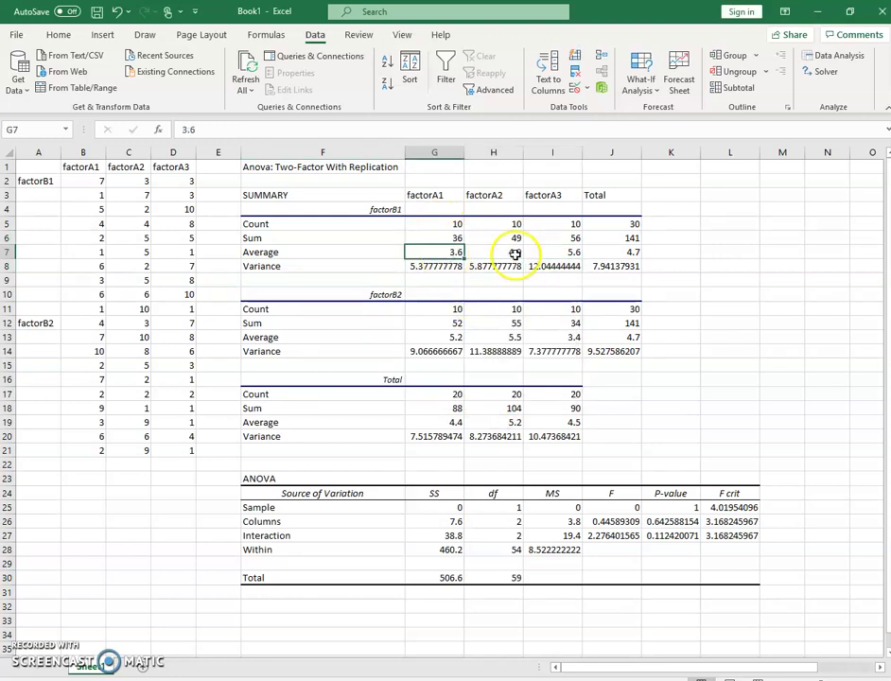
pyautogui.keyDown('shift'); pyautogui.click(572, 252); pyautogui.keyUp('shift')
pyautogui.keyDown('ctrl'); pyautogui.click(454, 337); pyautogui.keyUp('ctrl')
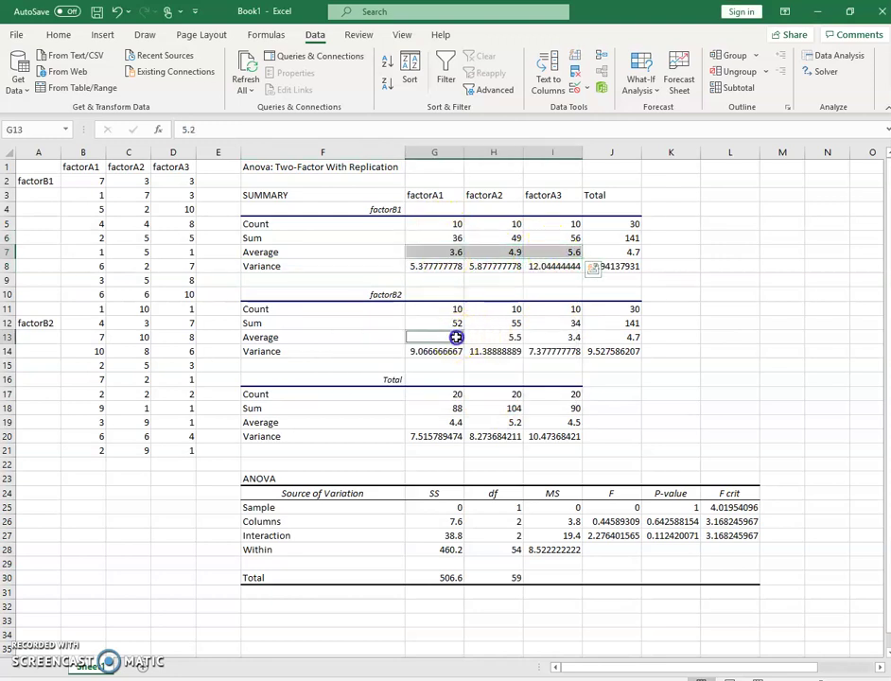
pyautogui.keyDown('ctrl'); pyautogui.click(493, 322); pyautogui.keyUp('ctrl')
pyautogui.keyDown('ctrl'); pyautogui.click(501, 338); pyautogui.keyUp('ctrl')
pyautogui.keyDown('ctrl'); pyautogui.click(547, 341); pyautogui.keyUp('ctrl')
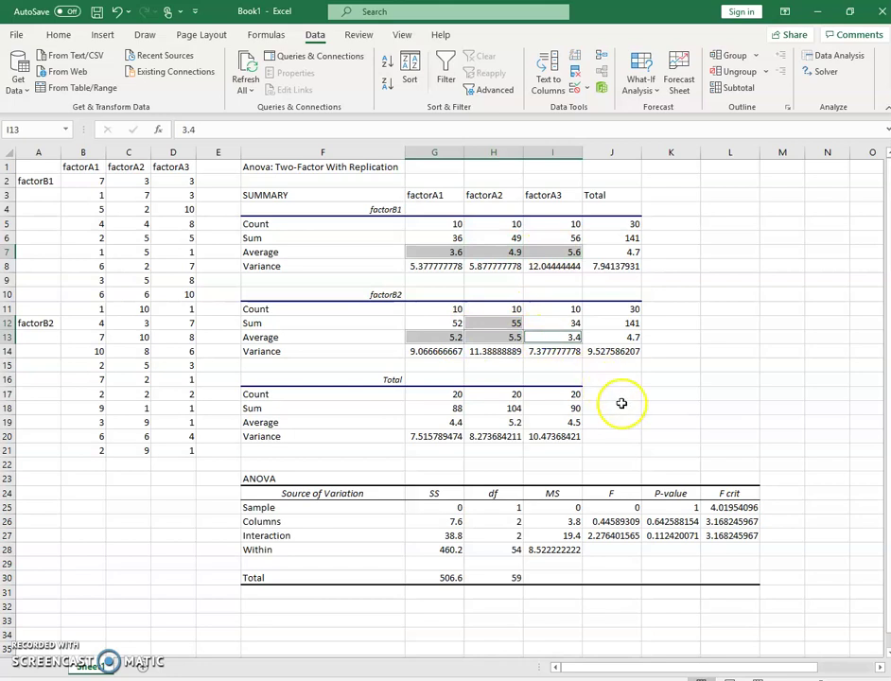
pyautogui.keyDown('ctrl'); pyautogui.click(514, 325); pyautogui.keyUp('ctrl')
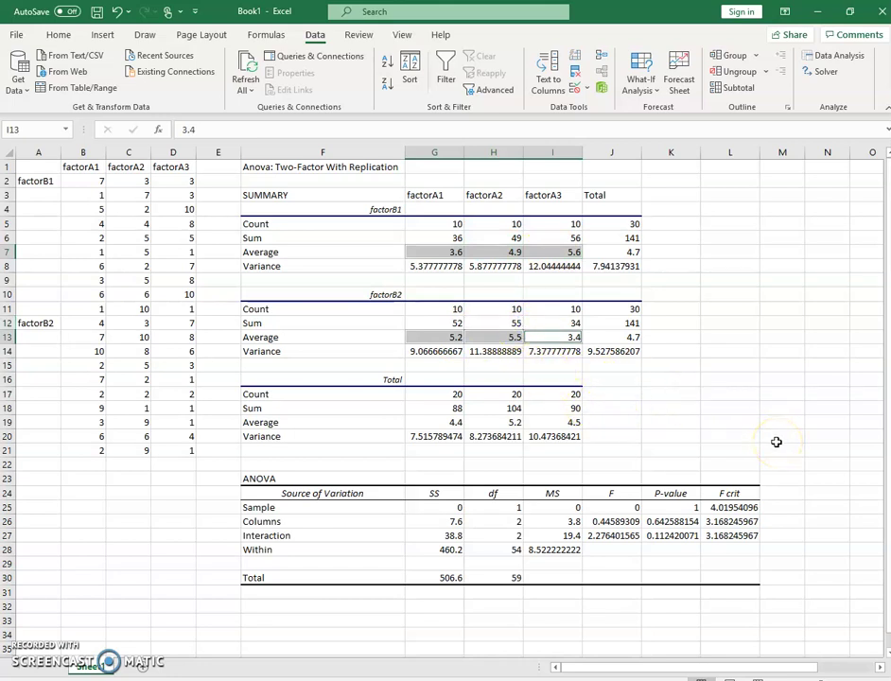
# Examine the Total averages for factorB1 and factorB2 and the Total block's averages for the three factor A levels
pyautogui.click(625, 339)
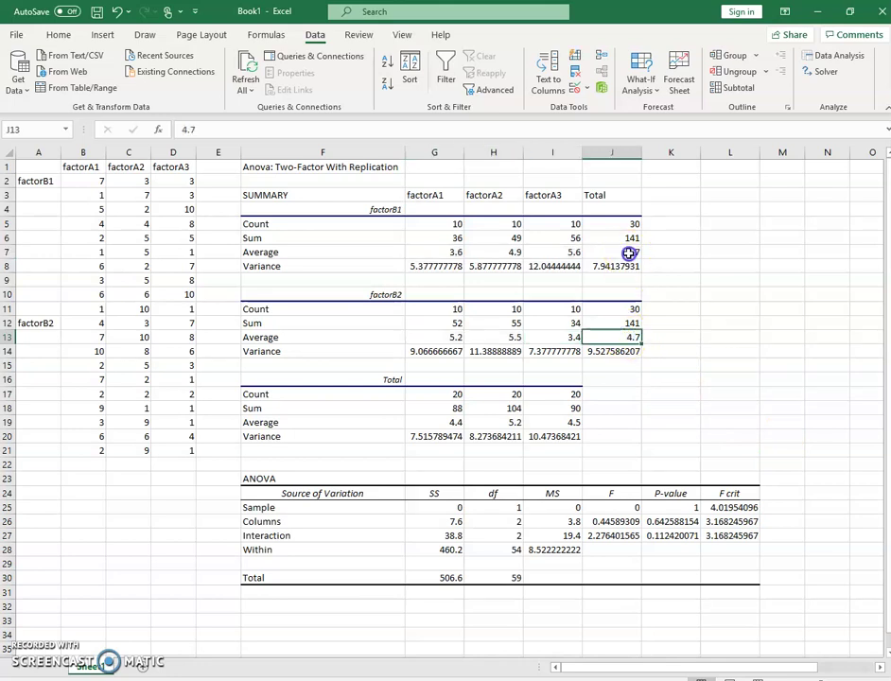
pyautogui.keyDown('ctrl'); pyautogui.click(623, 251); pyautogui.keyUp('ctrl')
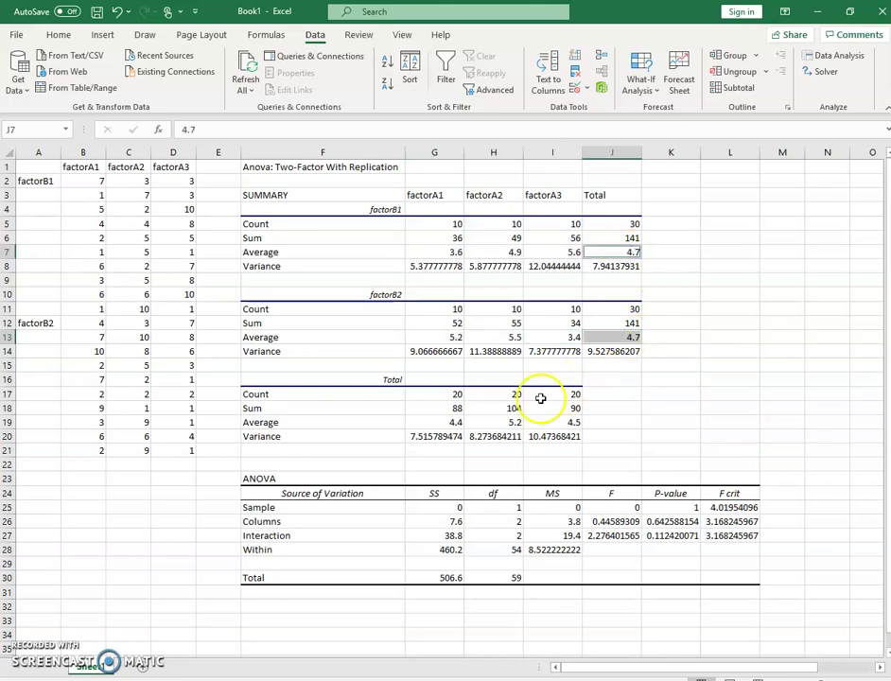
pyautogui.keyDown('ctrl'); pyautogui.click(457, 424); pyautogui.keyUp('ctrl')
pyautogui.keyDown('ctrl'); pyautogui.click(493, 422); pyautogui.keyUp('ctrl')
pyautogui.keyDown('ctrl'); pyautogui.click(549, 422); pyautogui.keyUp('ctrl')
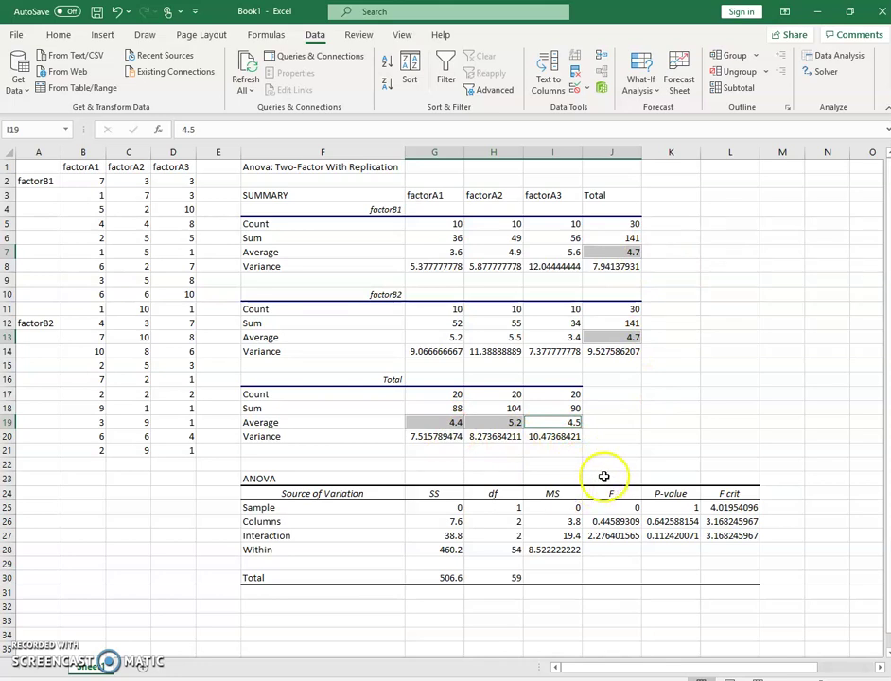
# Rename the Sample source of variation in F25 of the ANOVA table as Factor B
pyautogui.click(381, 510)
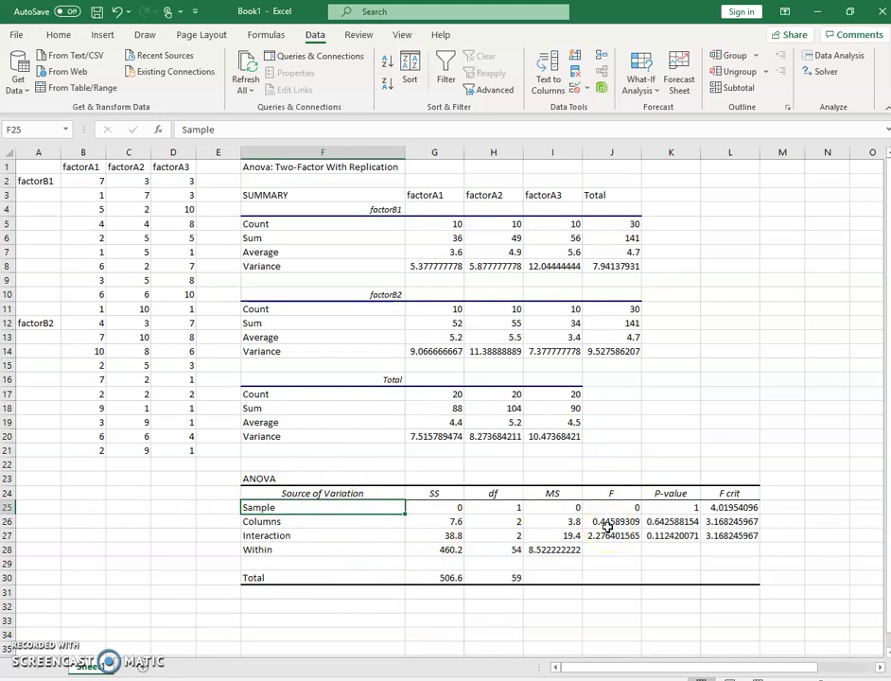
pyautogui.write('FA')
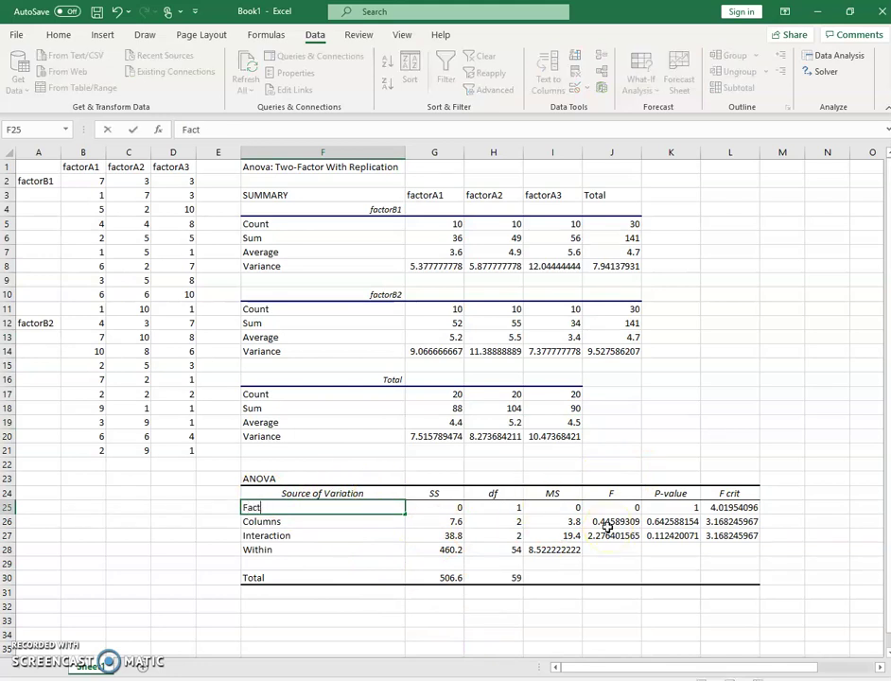
pyautogui.write('ctor B')
pyautogui.press('Tab')
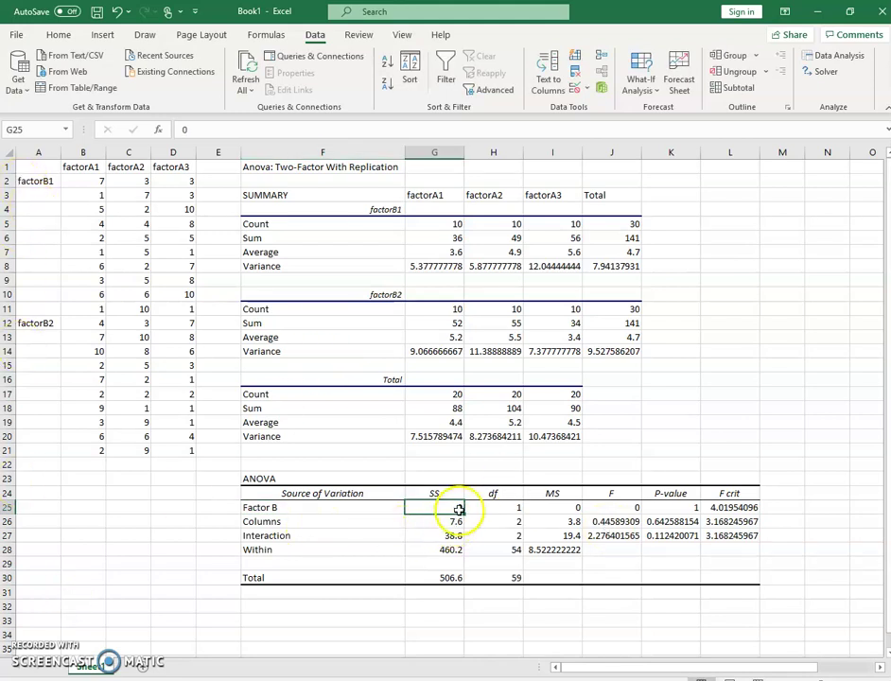
# Compare the factorB1 and factorB2 total averages with the SS and df values in the Factor B row
pyautogui.click(618, 337)
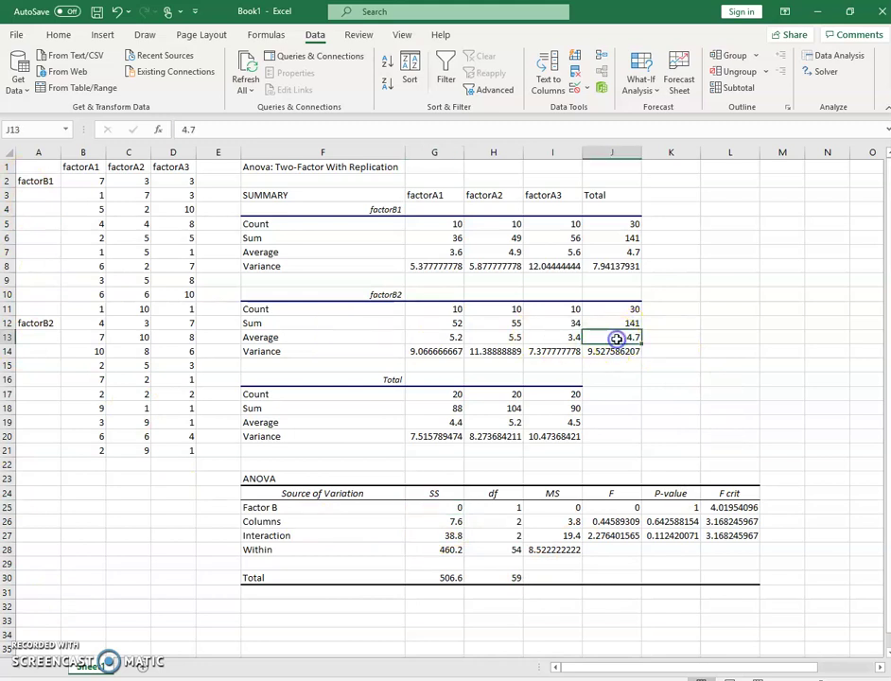
pyautogui.keyDown('ctrl'); pyautogui.click(633, 252); pyautogui.keyUp('ctrl')
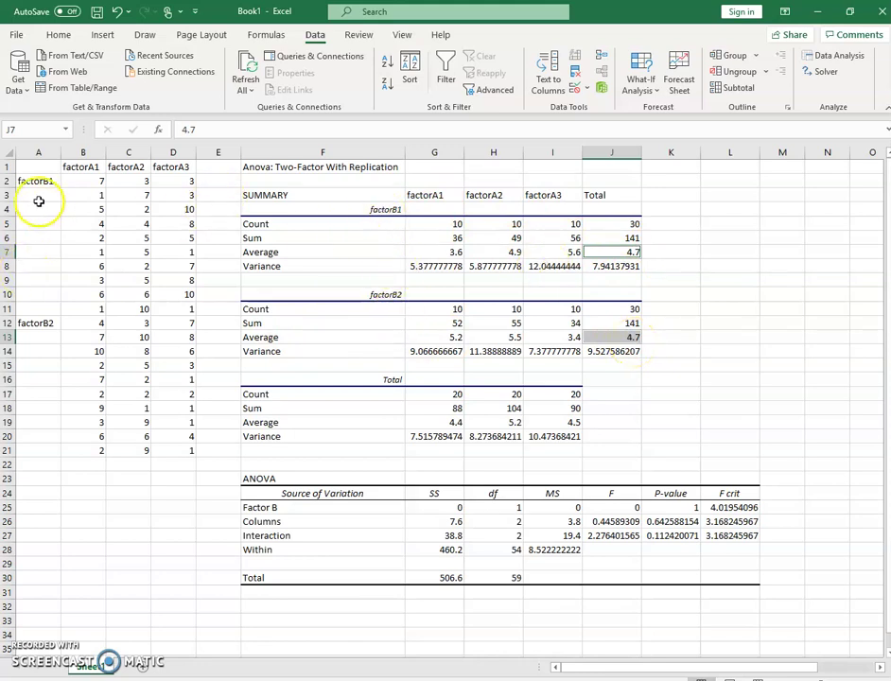
pyautogui.doubleClick(451, 507)
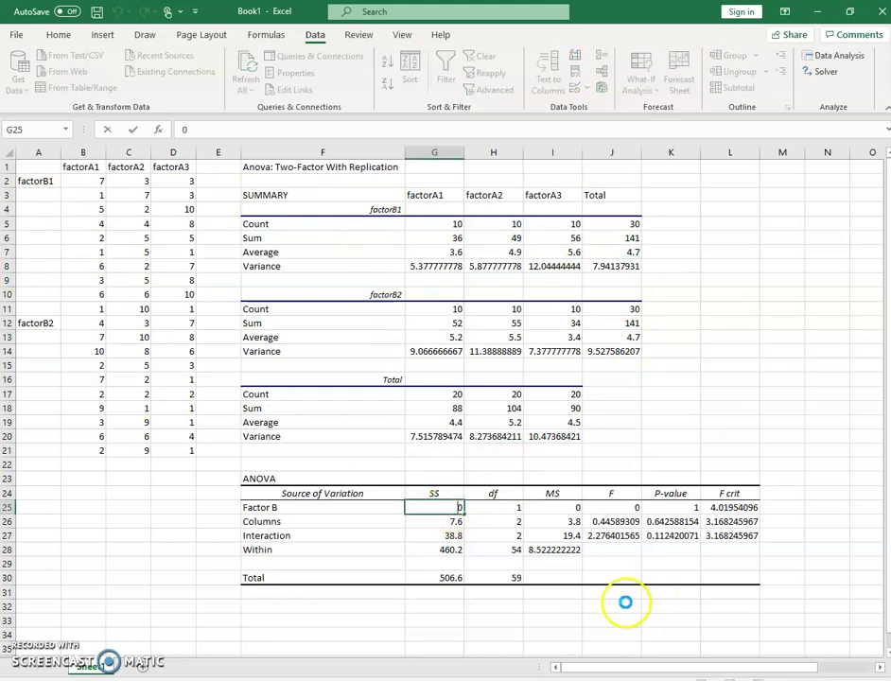
pyautogui.press('Tab')
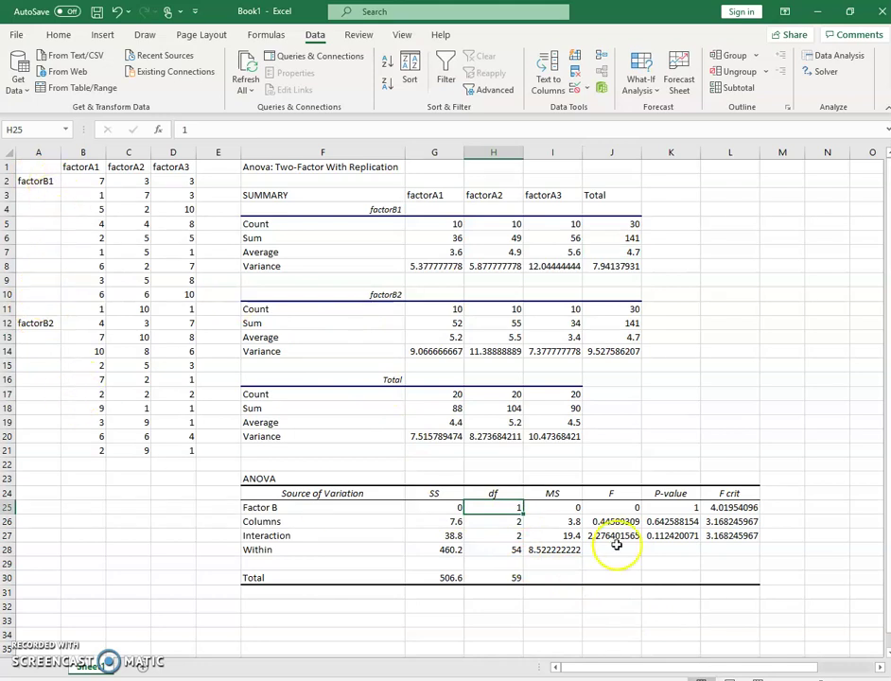
# Rename the Columns source of variation in F26 as Factor A and check its SS, df and P-value
pyautogui.click(398, 521)
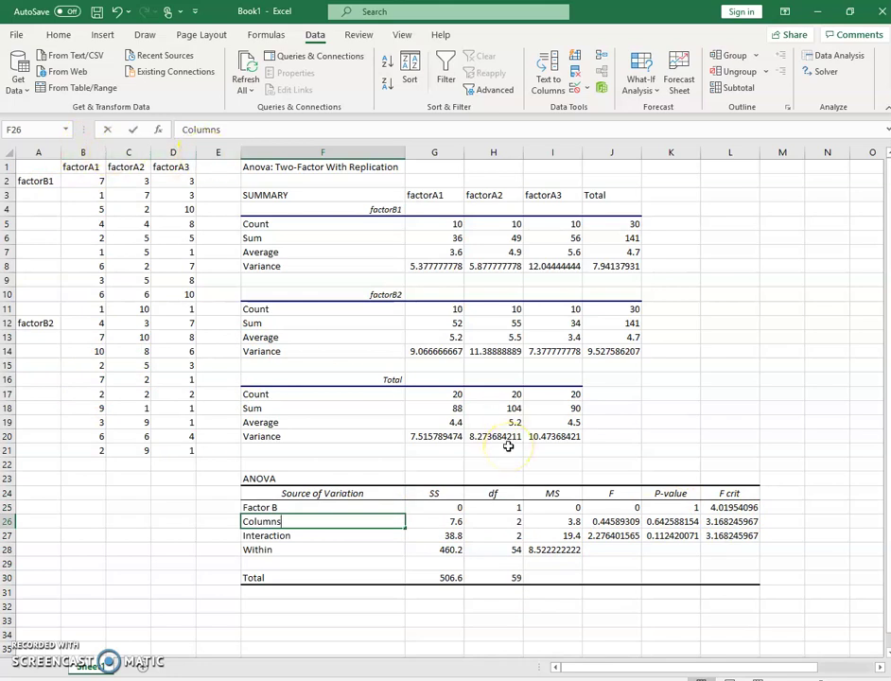
pyautogui.write('Factor A')
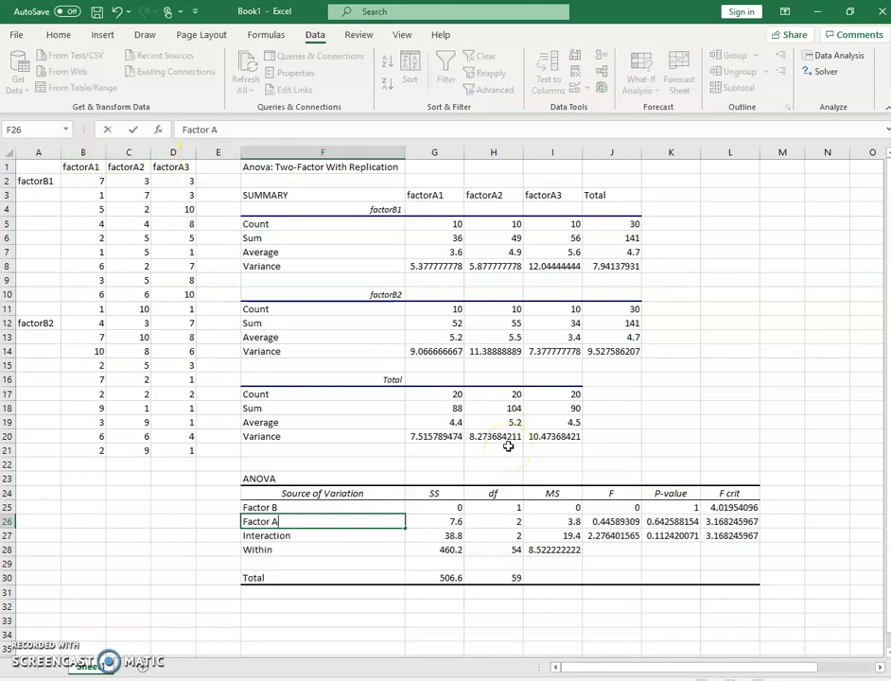
pyautogui.press('Tab')
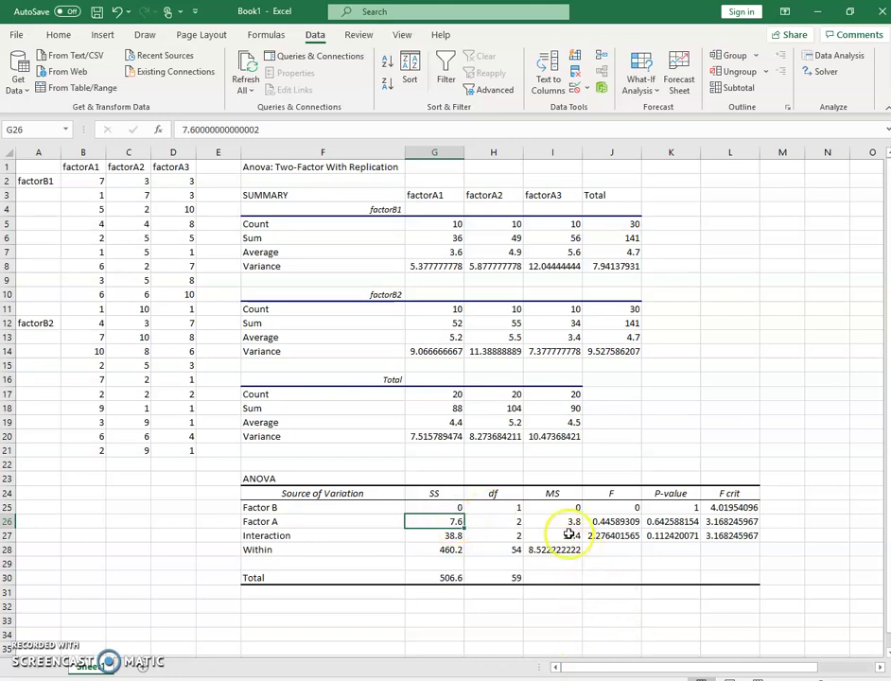
pyautogui.press('Tab')
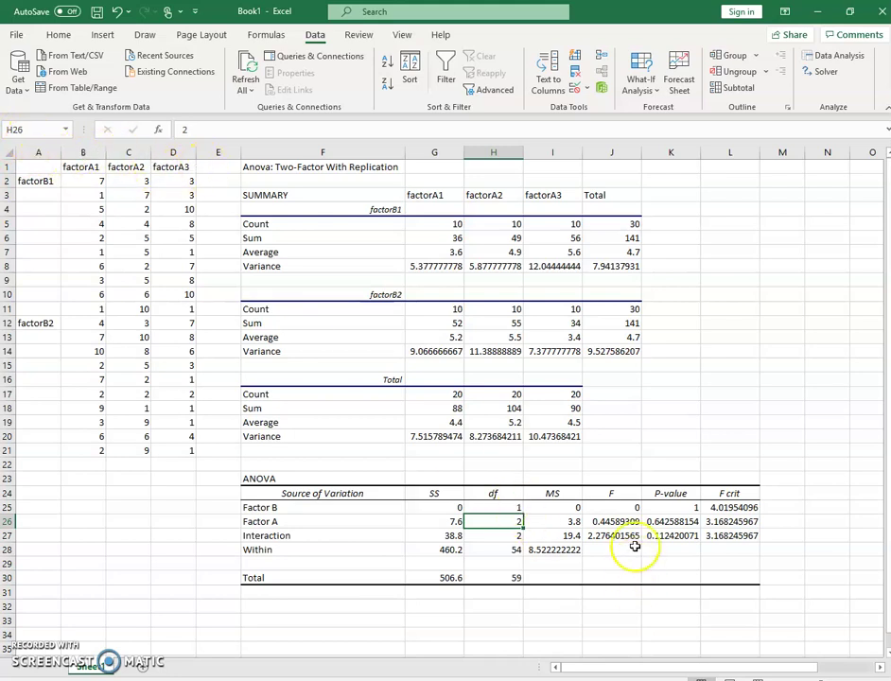
pyautogui.click(673, 522)
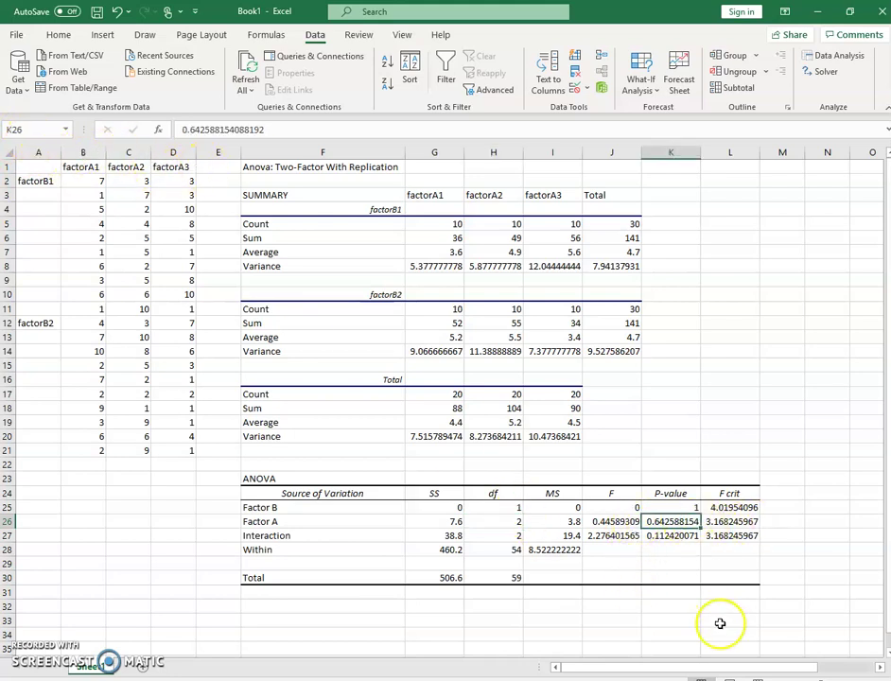
# Rename the Interaction source in F27 as A*B Interaction and check its df against the Factor A df
pyautogui.click(347, 534)
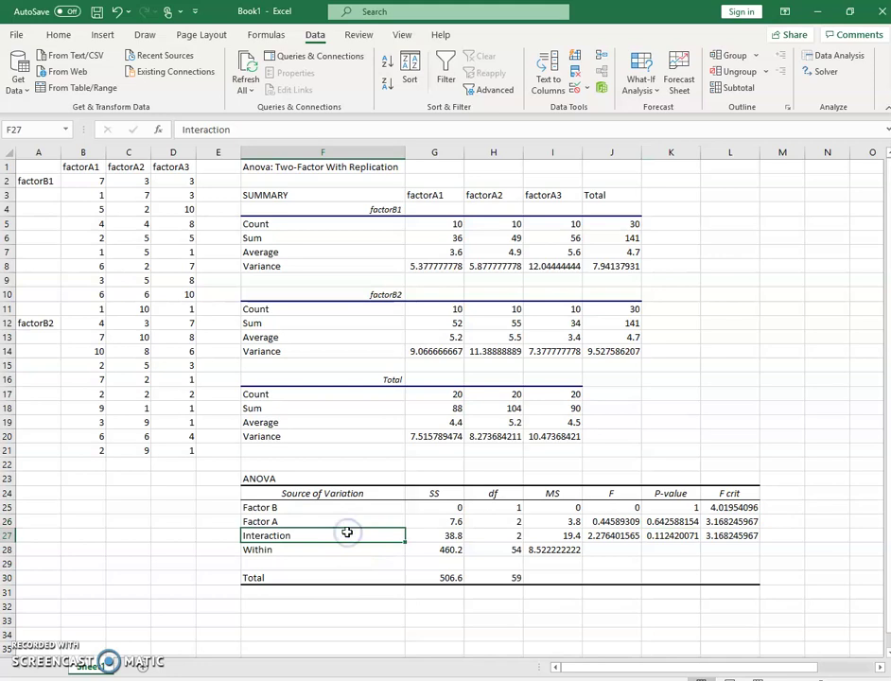
pyautogui.write('A')
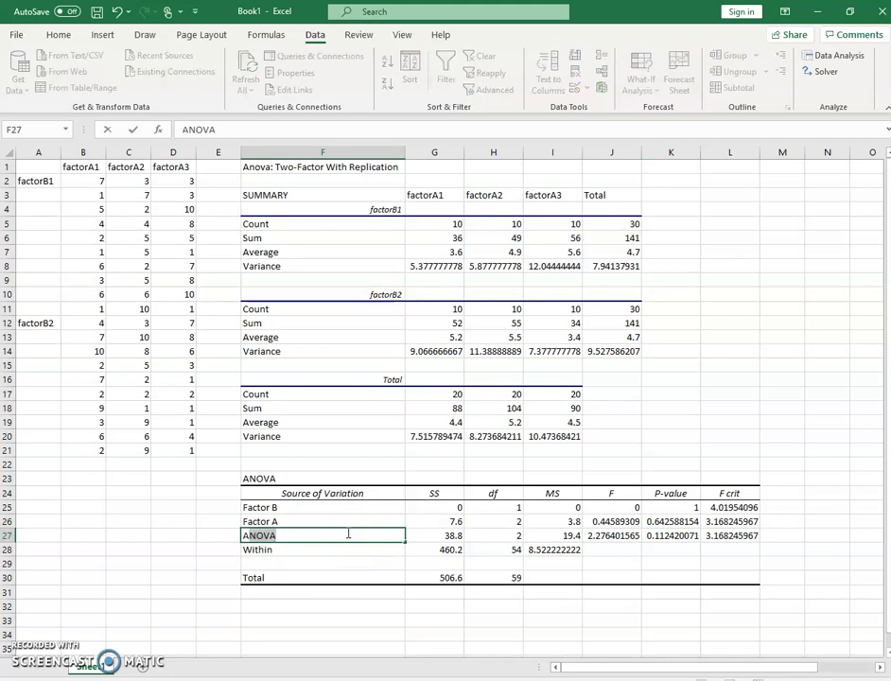
pyautogui.write('*B Interaction')
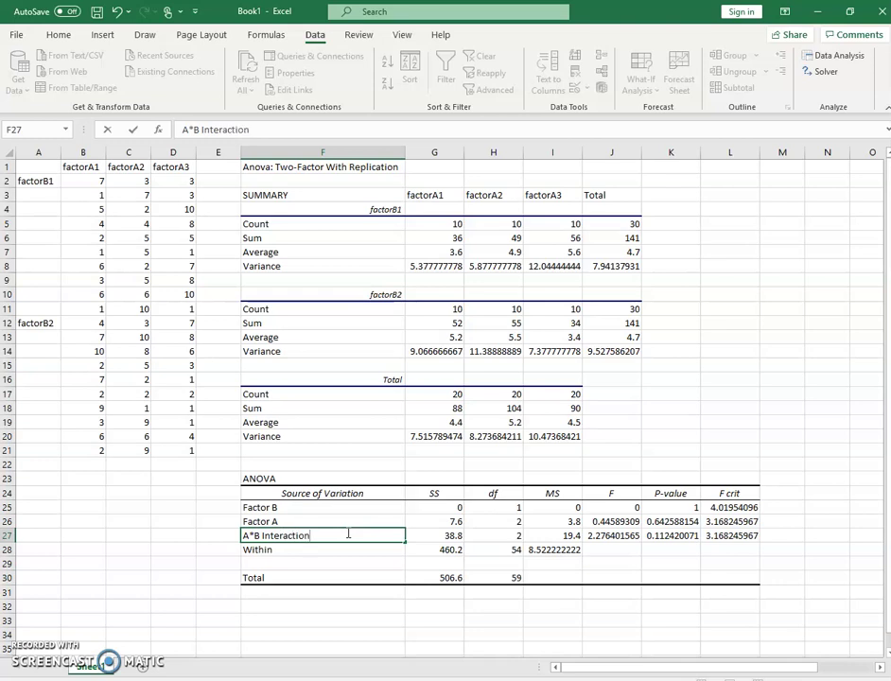
pyautogui.press('Tab')
pyautogui.click(512, 523)
pyautogui.click(514, 535)
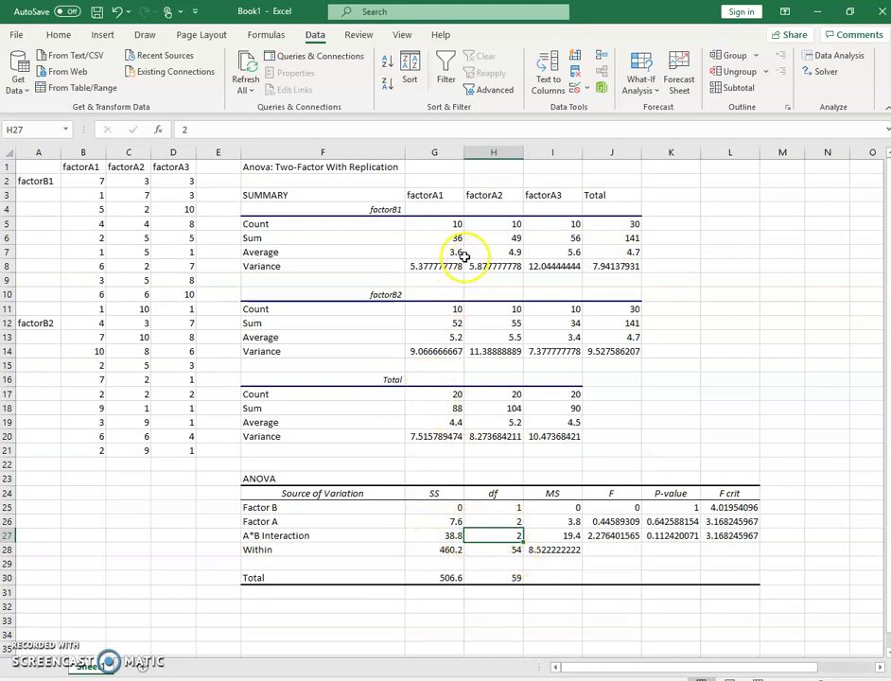
pyautogui.moveTo(454, 253); pyautogui.dragTo(560, 253)
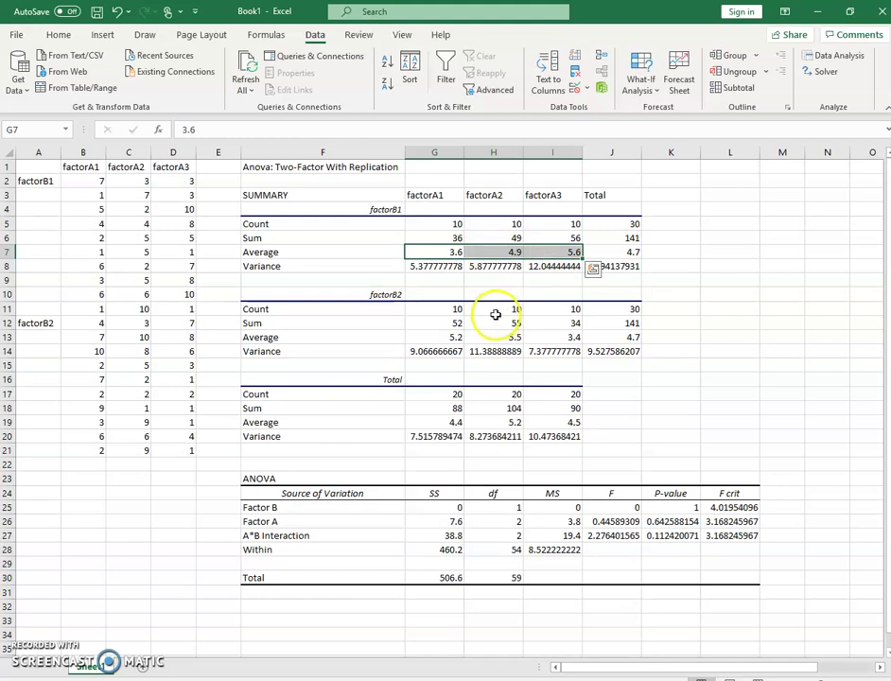
pyautogui.hotkey('ctrl', 'q')
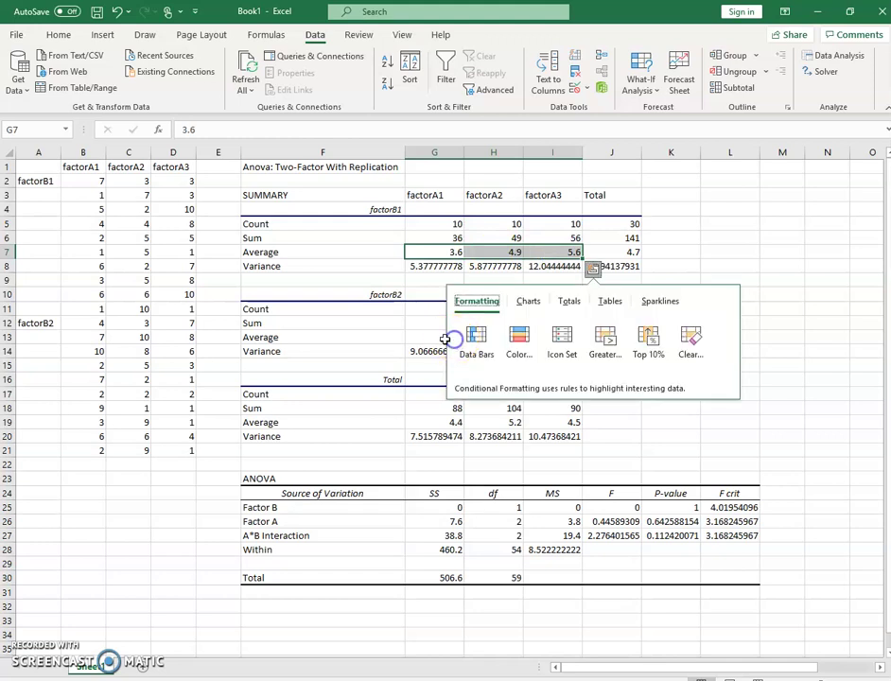
pyautogui.click(414, 337)
pyautogui.click(417, 253)
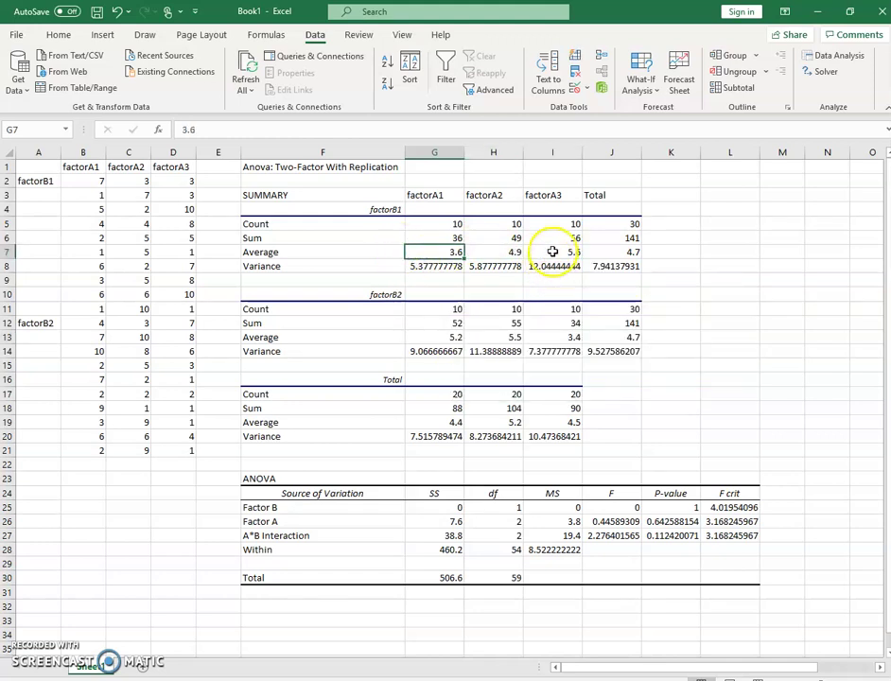
# Fill the factor A averages under factorB1 (G7:I7) and factorB2 (G13:I13) and the A*B Interaction label with yellow
pyautogui.moveTo(567, 252); pyautogui.dragTo(445, 253)
pyautogui.moveTo(447, 335); pyautogui.dragTo(537, 333)
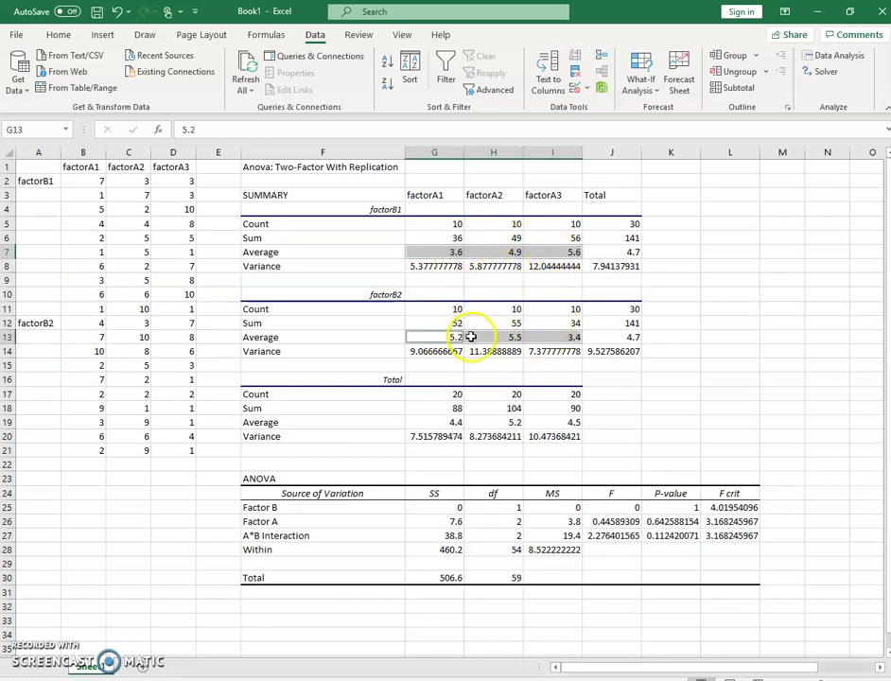
pyautogui.click(55, 34)
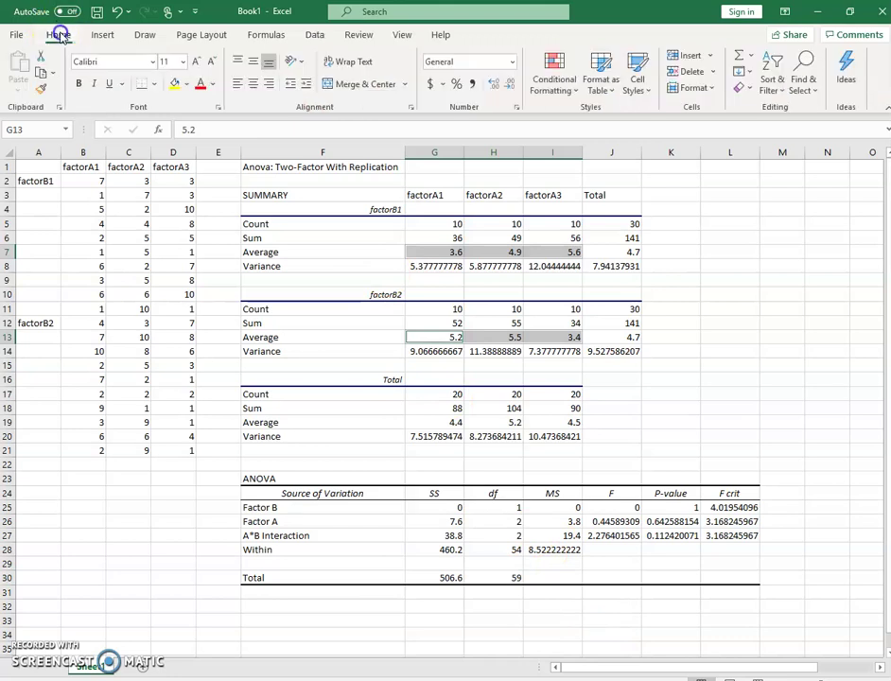
pyautogui.click(177, 84)
pyautogui.click(294, 536)
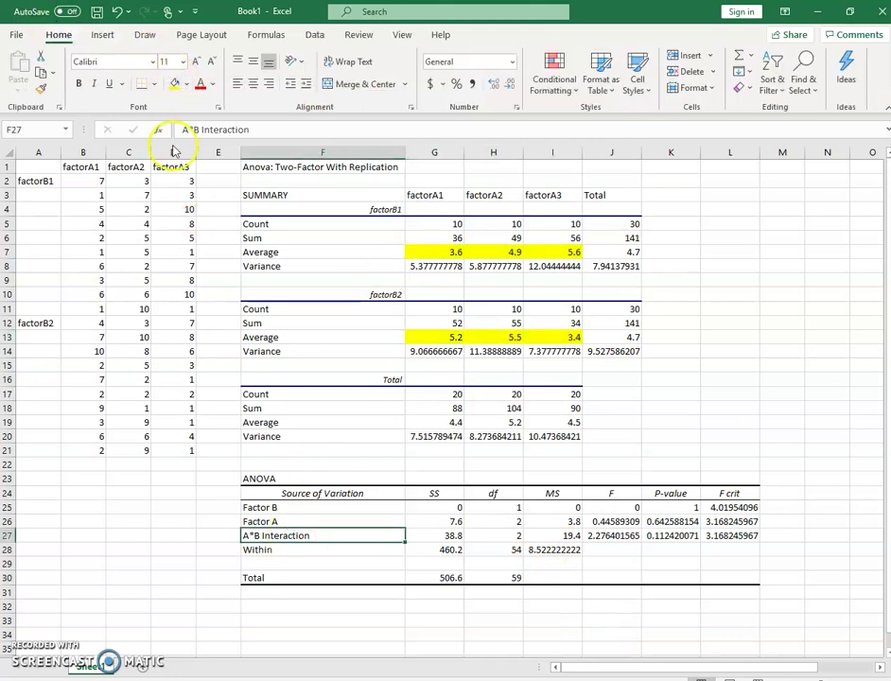
pyautogui.click(174, 84)
# Fill the factorB1 and factorB2 total averages in J7 and J13 and the Factor B label with green
pyautogui.click(629, 254)
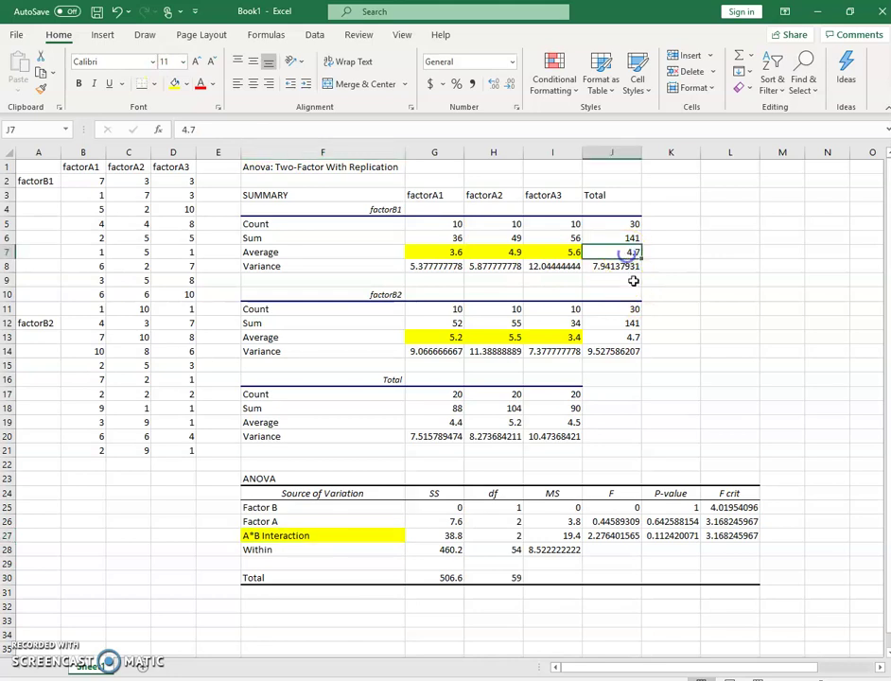
pyautogui.keyDown('ctrl'); pyautogui.click(631, 337); pyautogui.keyUp('ctrl')
pyautogui.keyDown('ctrl'); pyautogui.click(371, 512); pyautogui.keyUp('ctrl')
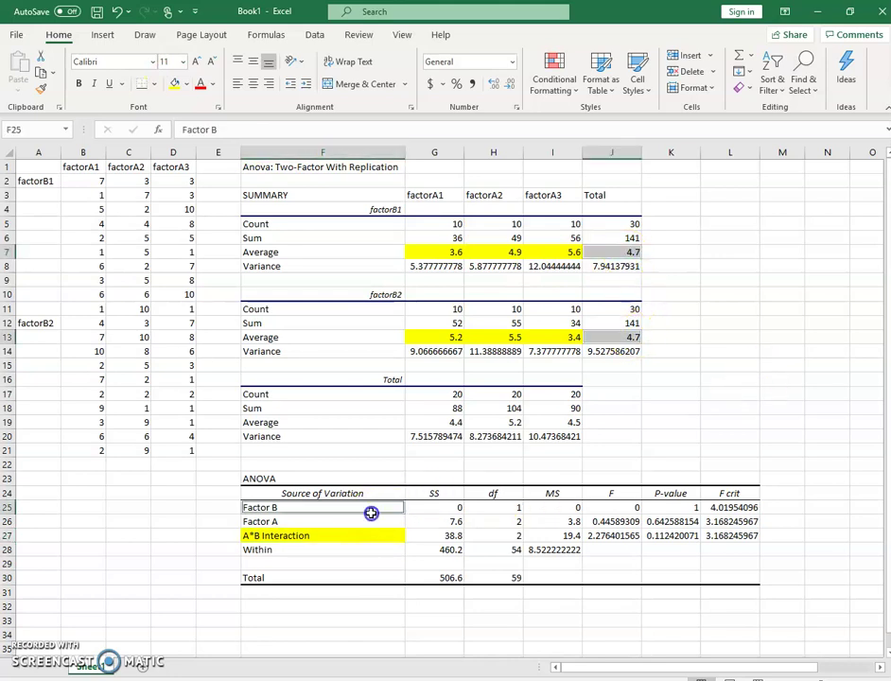
pyautogui.click(186, 85)
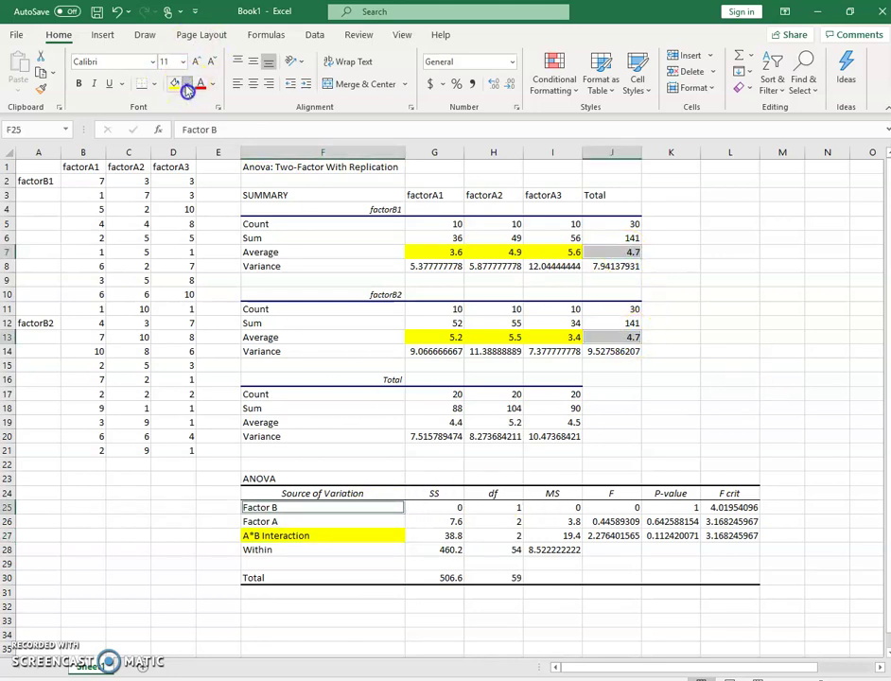
pyautogui.click(285, 157)
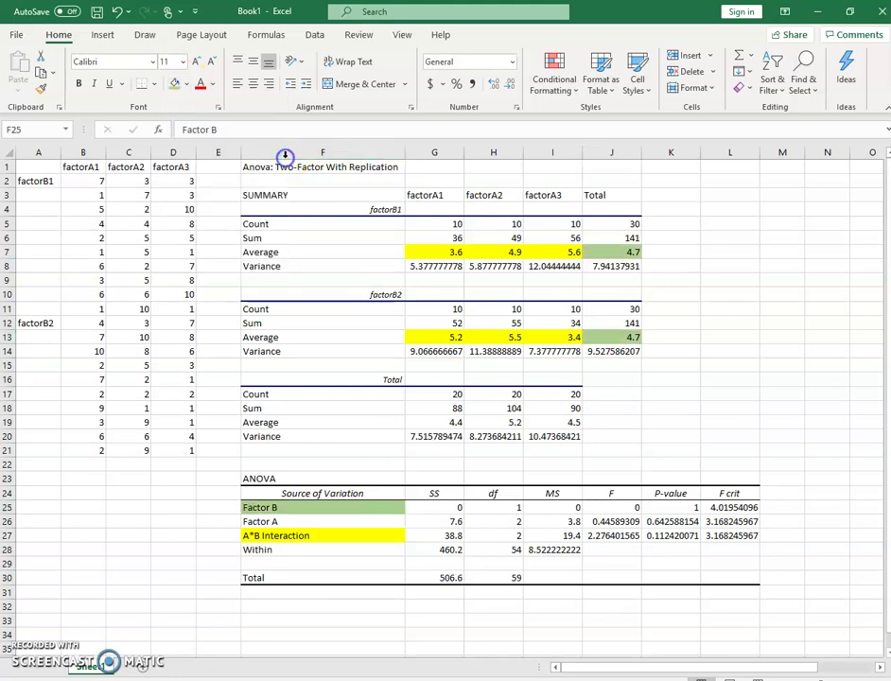
# Fill the Factor A label in F26 and the overall factor A averages in G19:I19 with blue
pyautogui.click(392, 522)
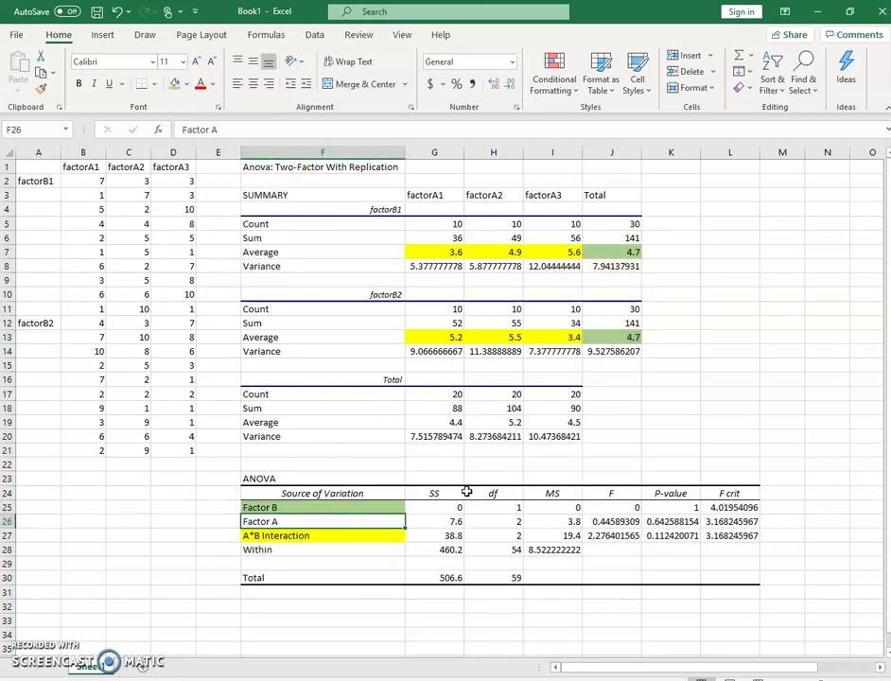
pyautogui.keyDown('ctrl'); pyautogui.click(455, 423); pyautogui.keyUp('ctrl')
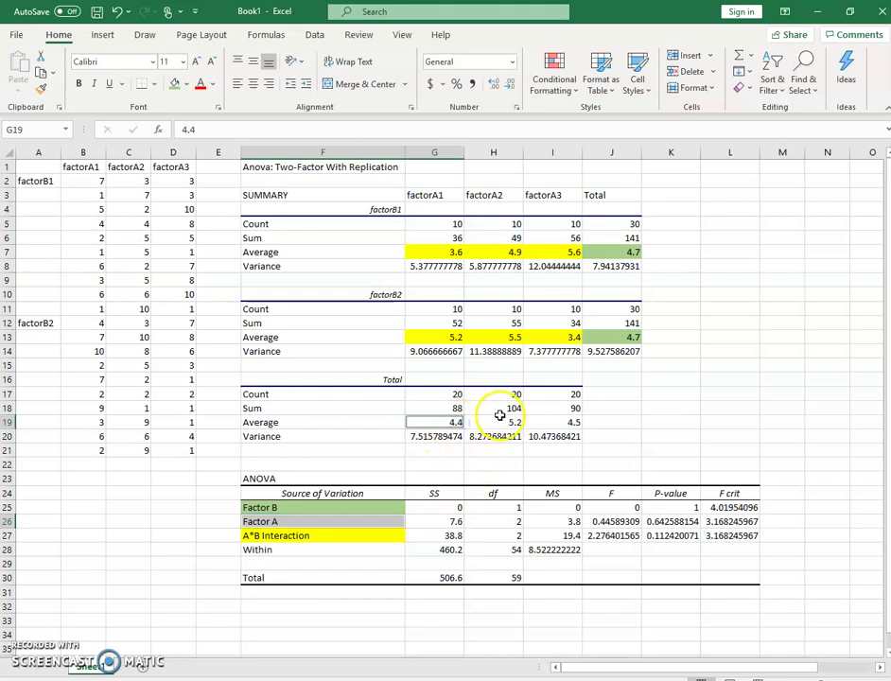
pyautogui.keyDown('ctrl'); pyautogui.click(516, 423); pyautogui.keyUp('ctrl')
pyautogui.keyDown('ctrl'); pyautogui.click(549, 421); pyautogui.keyUp('ctrl')
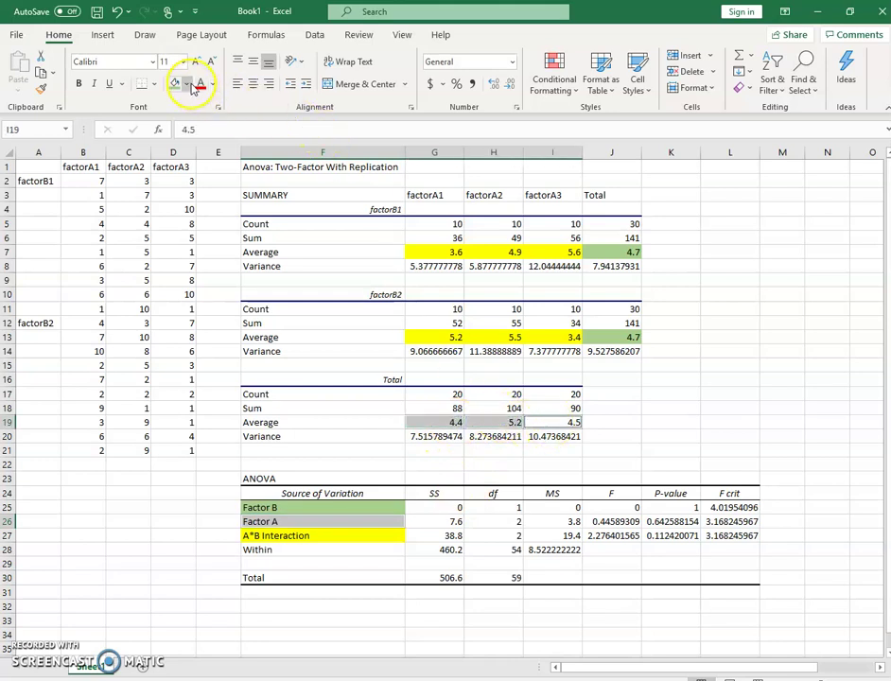
pyautogui.click(190, 84)
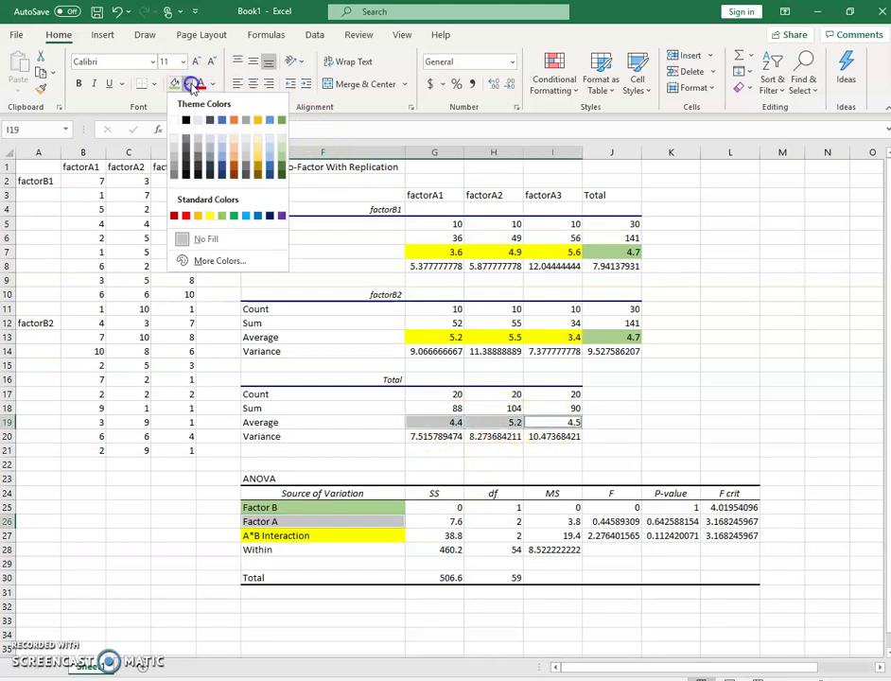
pyautogui.click(222, 157)
pyautogui.click(730, 365)
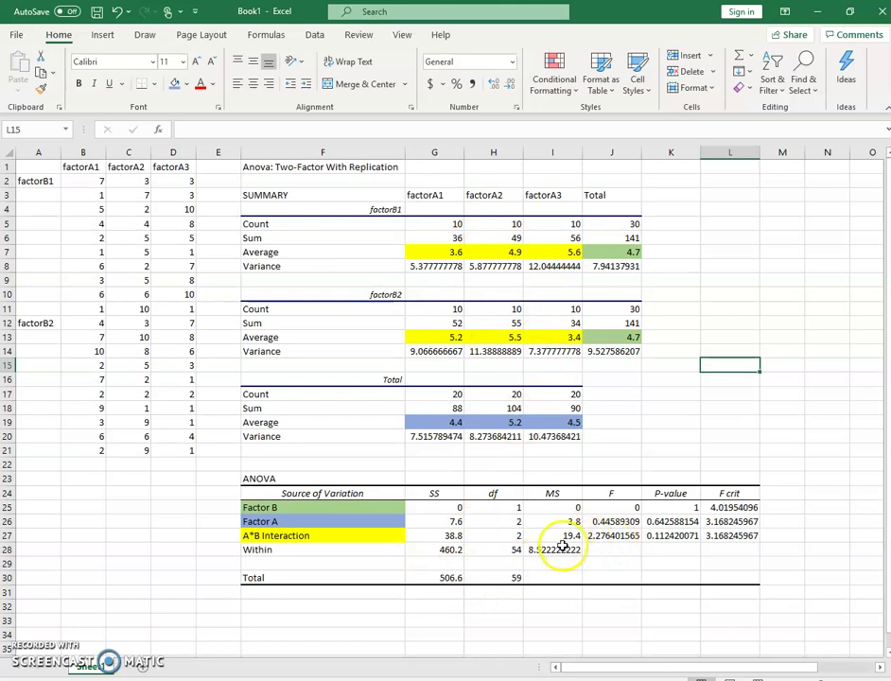
# Check the A*B Interaction P-value, rename the Within source in F28 as Error, and check its MS and df
pyautogui.click(672, 536)
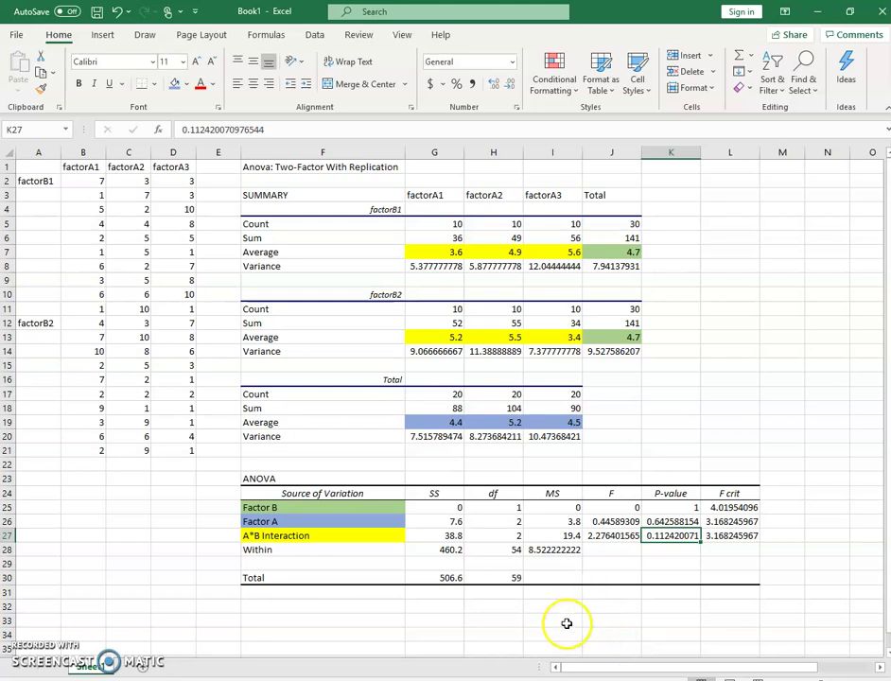
pyautogui.click(512, 551)
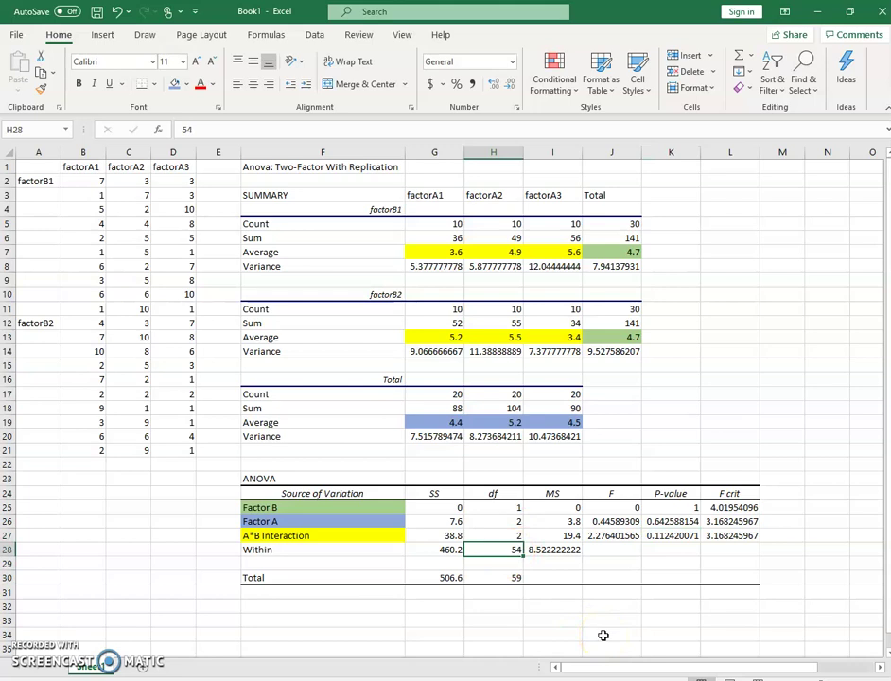
pyautogui.click(266, 555)
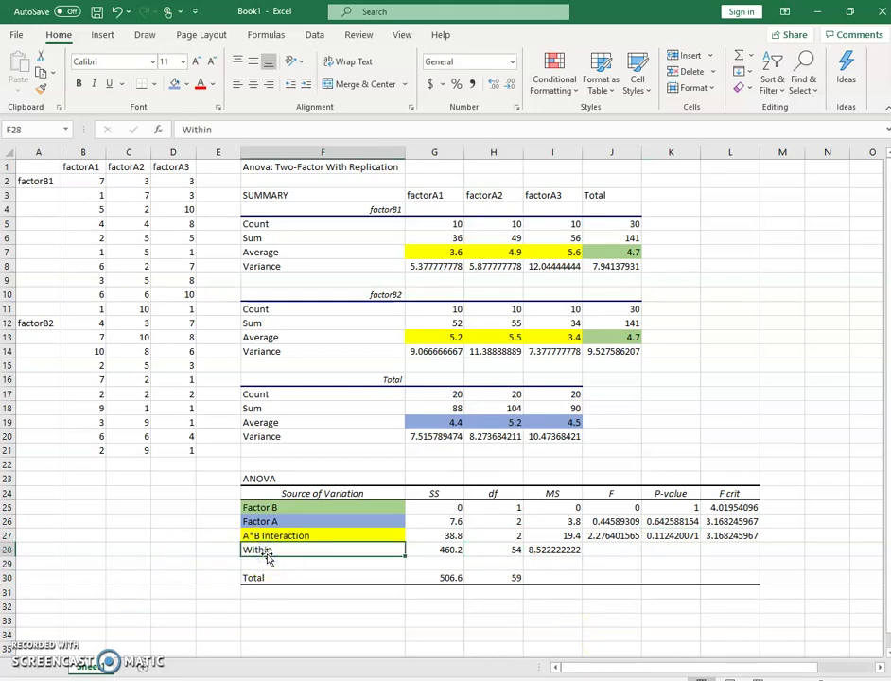
pyautogui.write('Error')
pyautogui.press('Tab')
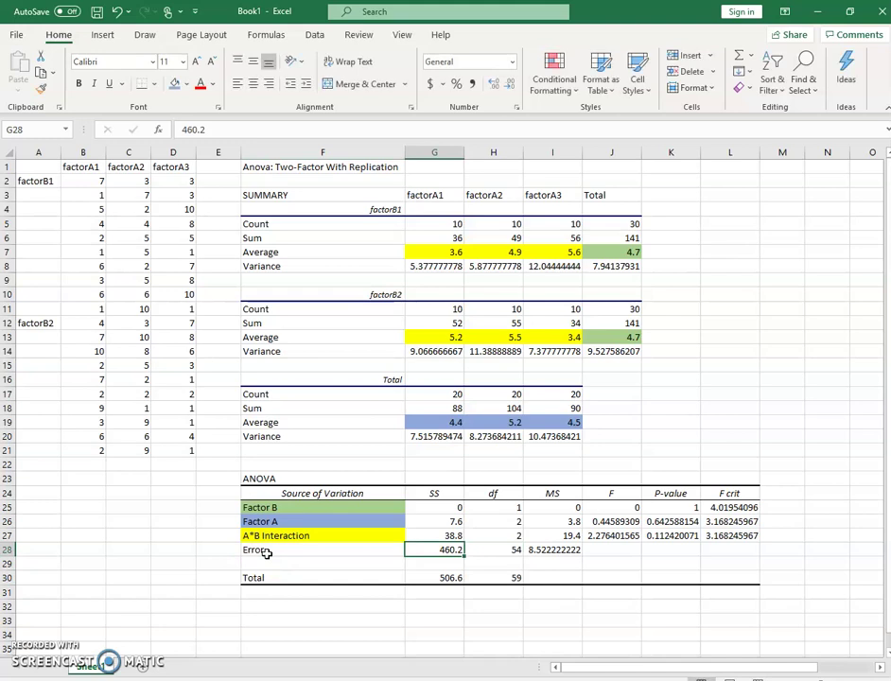
pyautogui.click(527, 549)
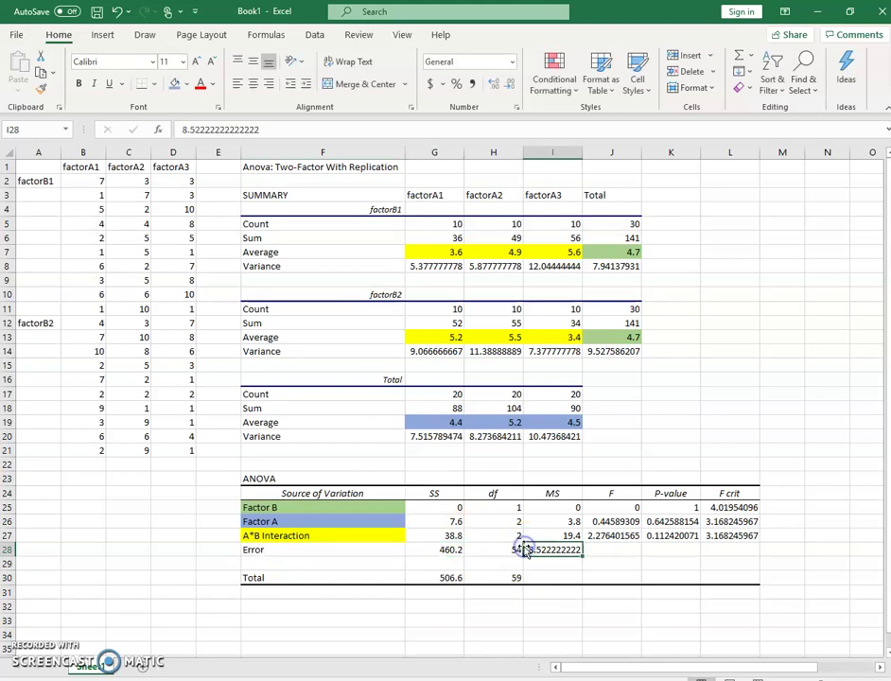
pyautogui.click(511, 549)
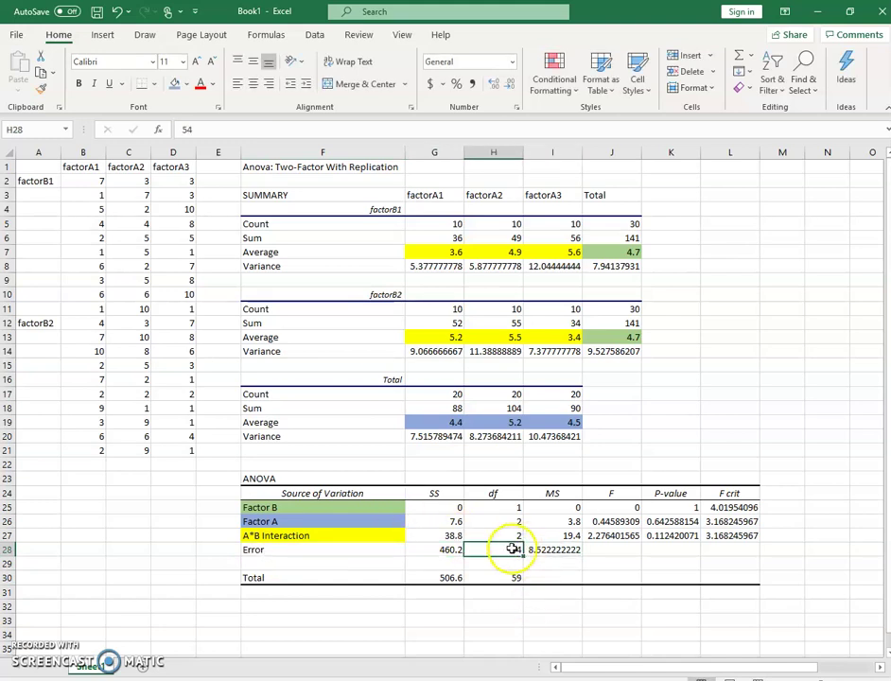